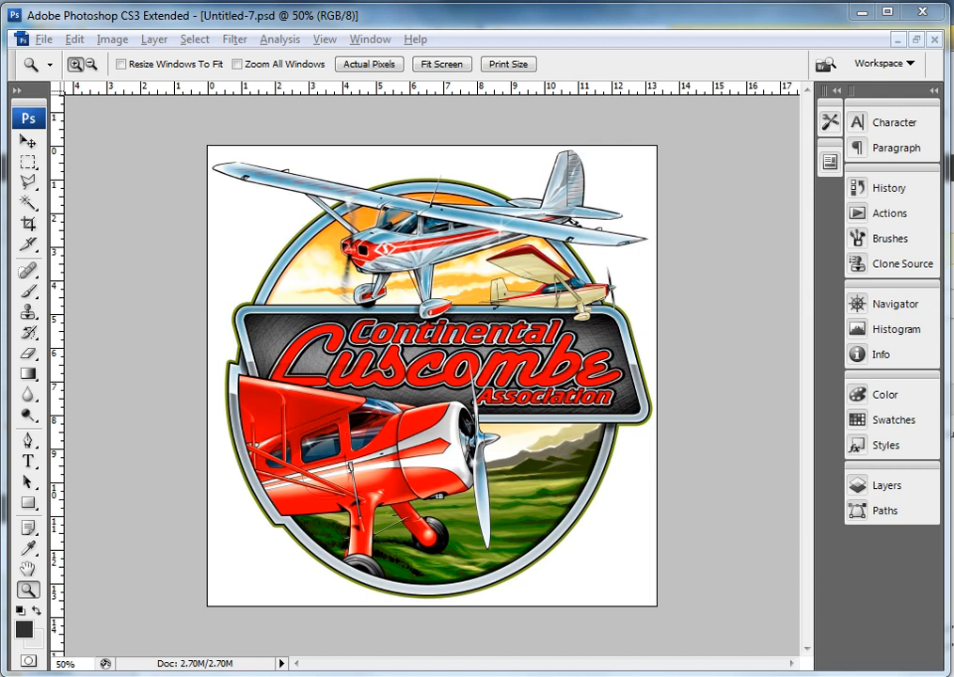
Launch the Pixel Sep filter on the airplane artwork and open its Preset Sim Process color separations
{"action": "left_click", "coordinate": [233, 44]}
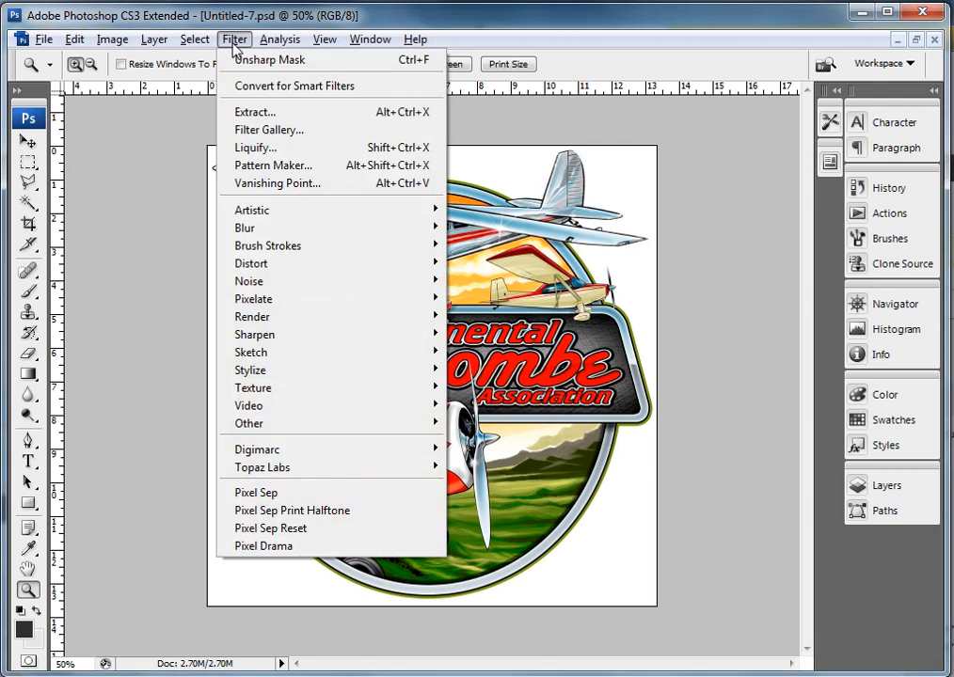
{"action": "left_click", "coordinate": [297, 493]}
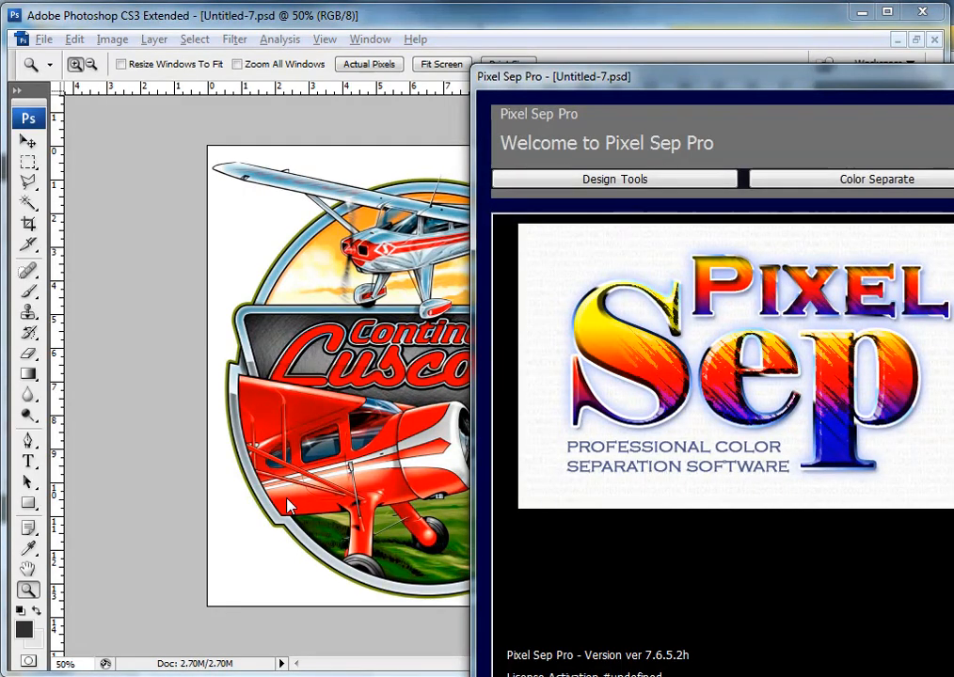
{"action": "left_click_drag", "start_coordinate": [729, 84], "coordinate": [282, 30]}
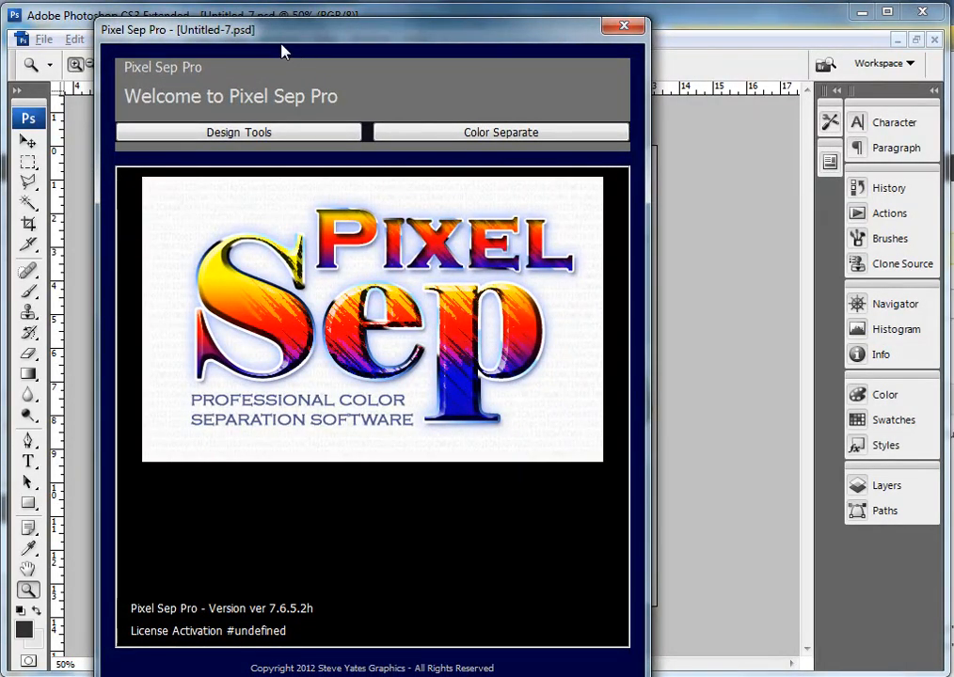
{"action": "left_click", "coordinate": [512, 138]}
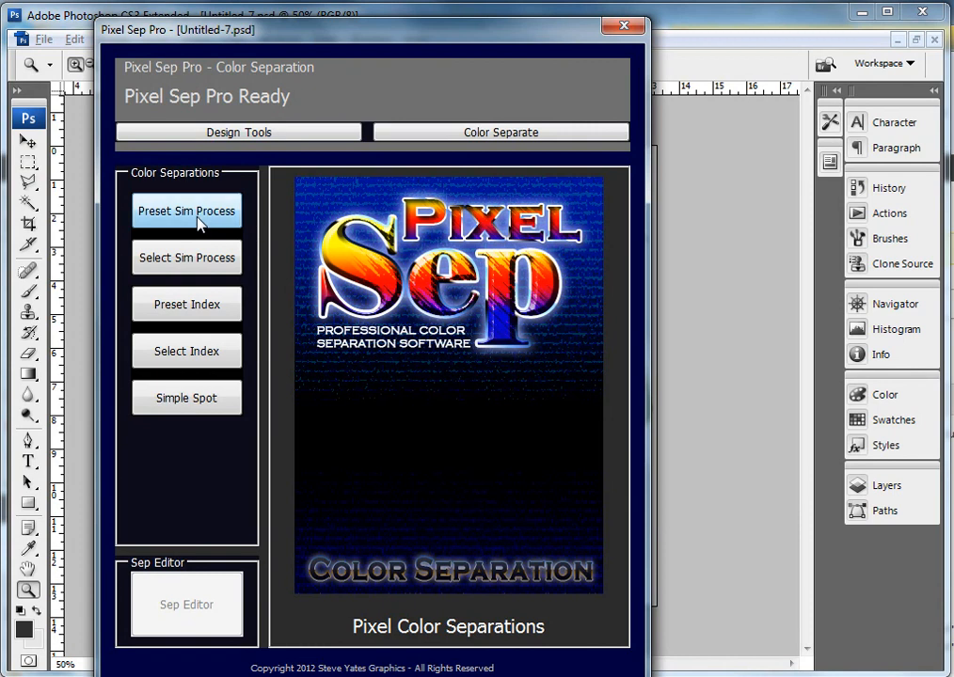
{"action": "left_click", "coordinate": [198, 221]}
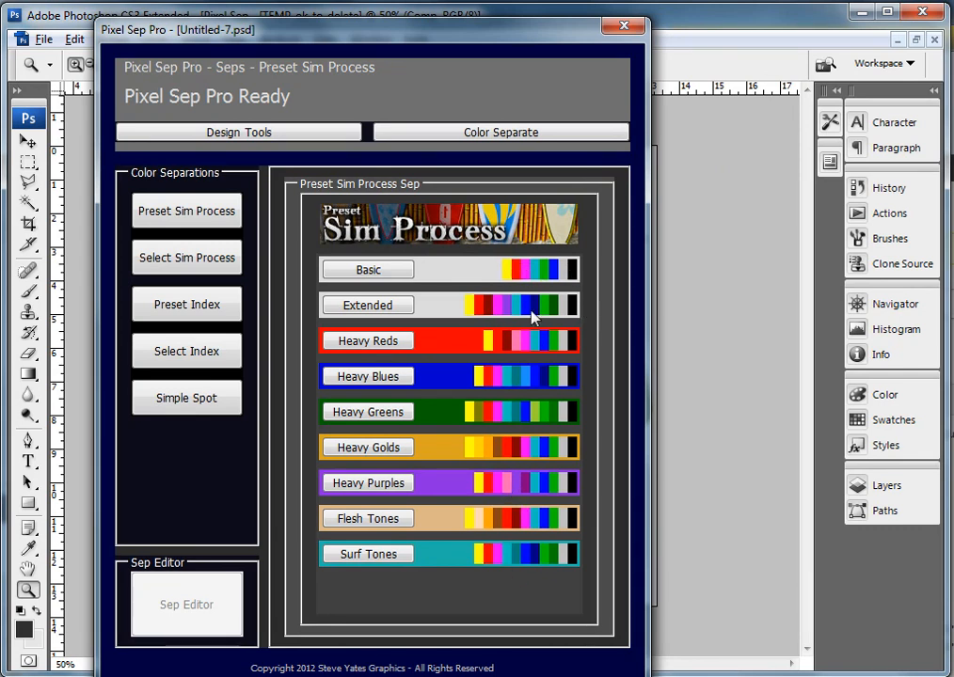
Look at the user-select sim process colors, return to the preset separations and uncover part of the artwork for comparison
{"action": "left_click_drag", "start_coordinate": [477, 38], "coordinate": [735, 22]}
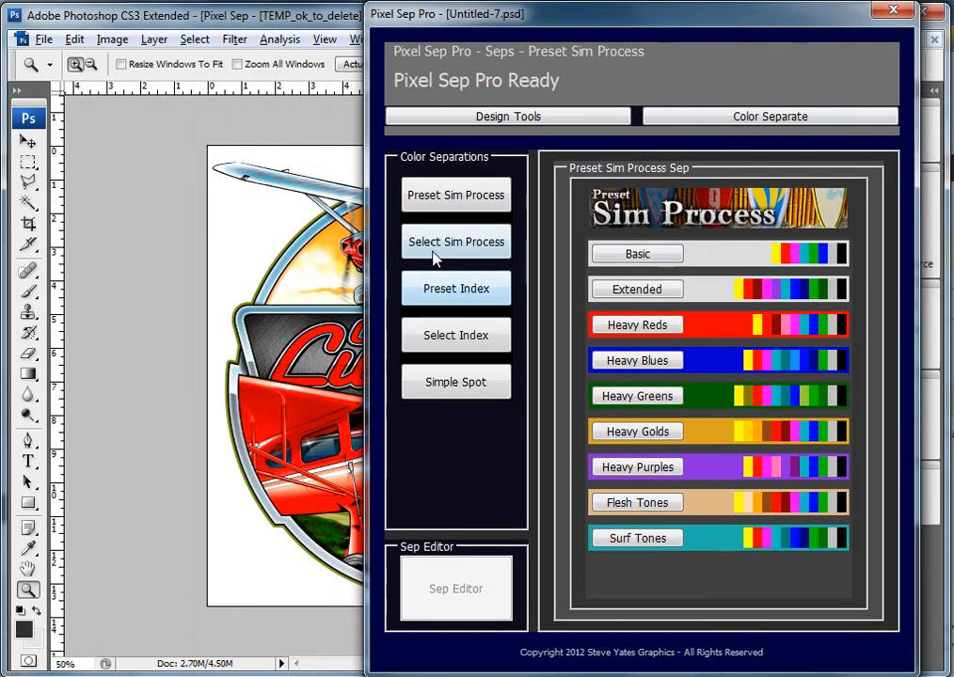
{"action": "left_click", "coordinate": [435, 260]}
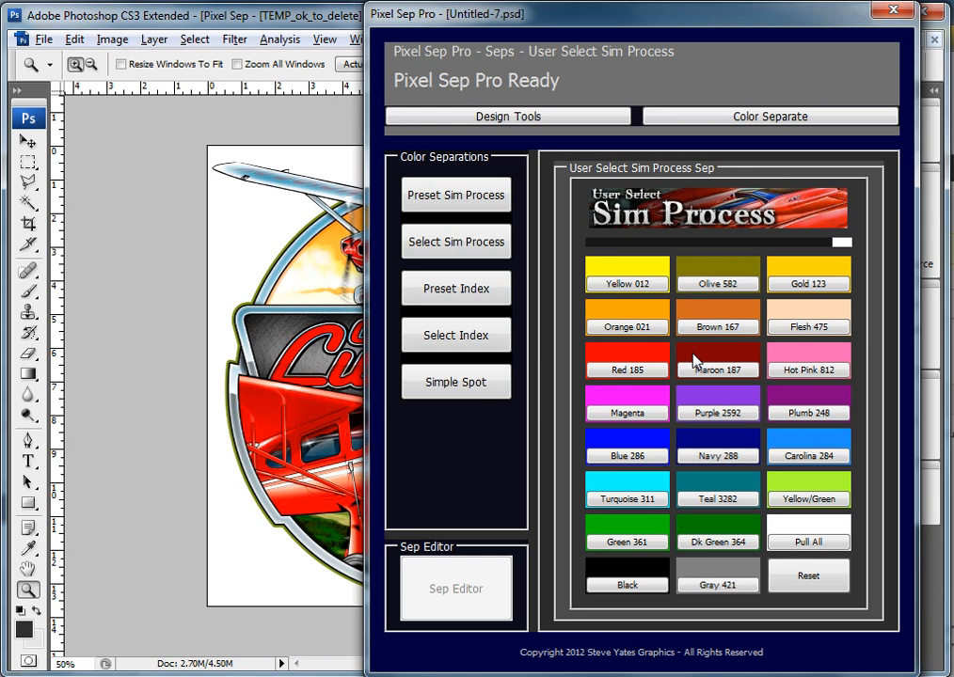
{"action": "left_click", "coordinate": [470, 200]}
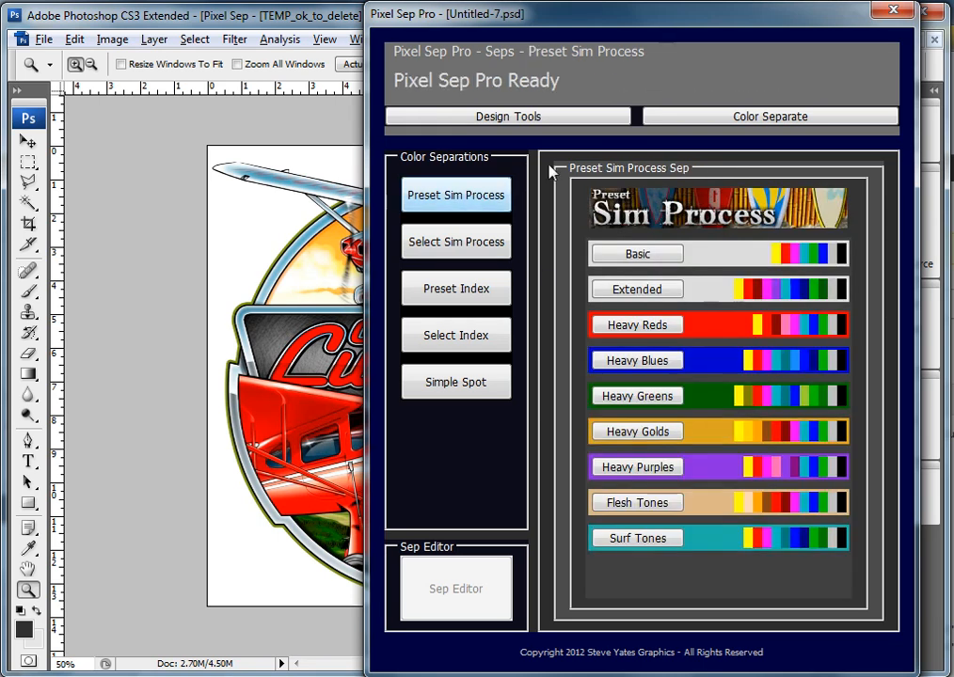
{"action": "left_click_drag", "start_coordinate": [755, 22], "coordinate": [582, 28]}
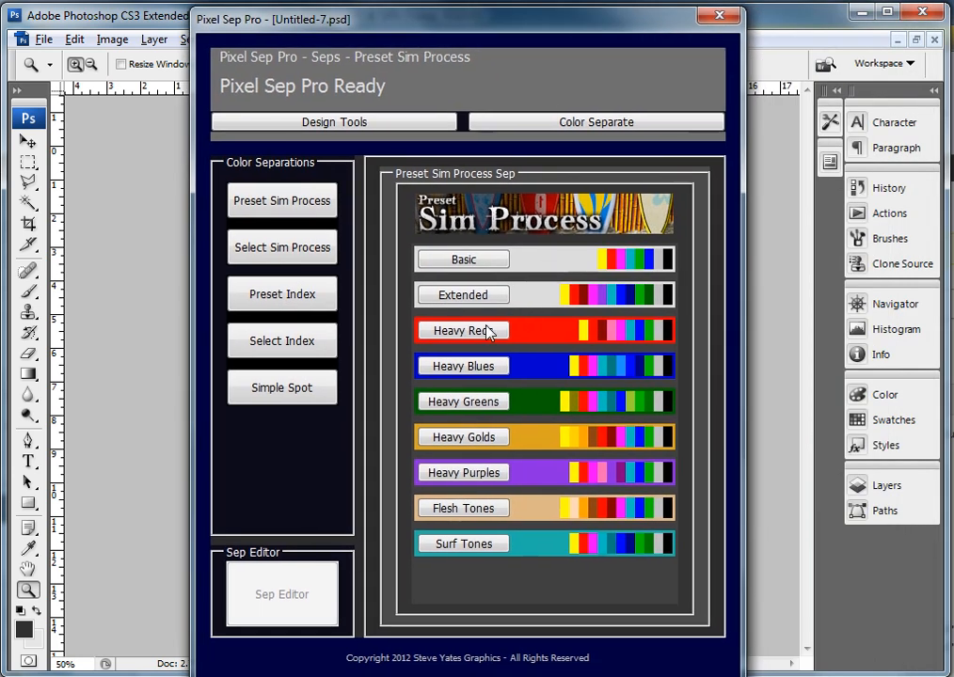
{"action": "left_click_drag", "start_coordinate": [475, 33], "coordinate": [635, 37]}
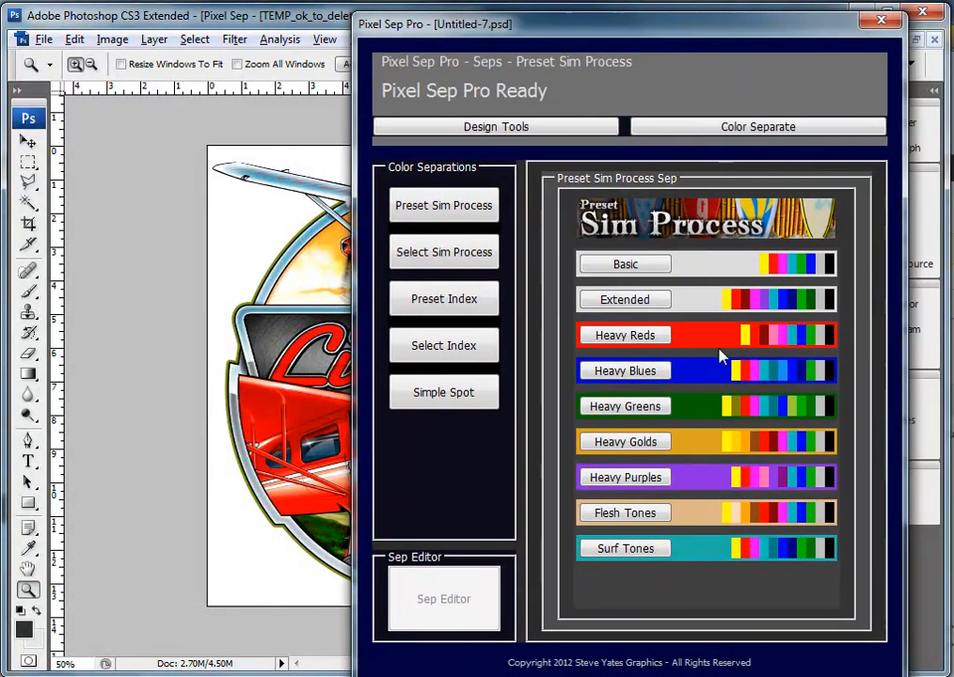
Try the Heavy Reds preset separation, examine the separated artwork and reset the separation
{"action": "left_click", "coordinate": [672, 329]}
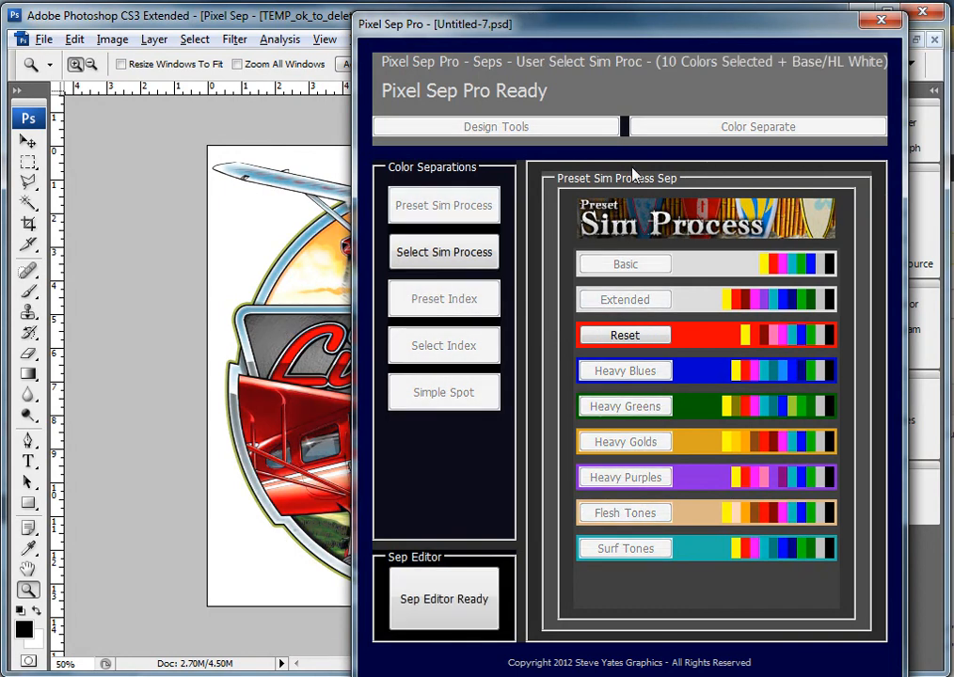
{"action": "left_click_drag", "start_coordinate": [623, 32], "coordinate": [815, 49]}
{"action": "left_click_drag", "start_coordinate": [953, 53], "coordinate": [718, 47]}
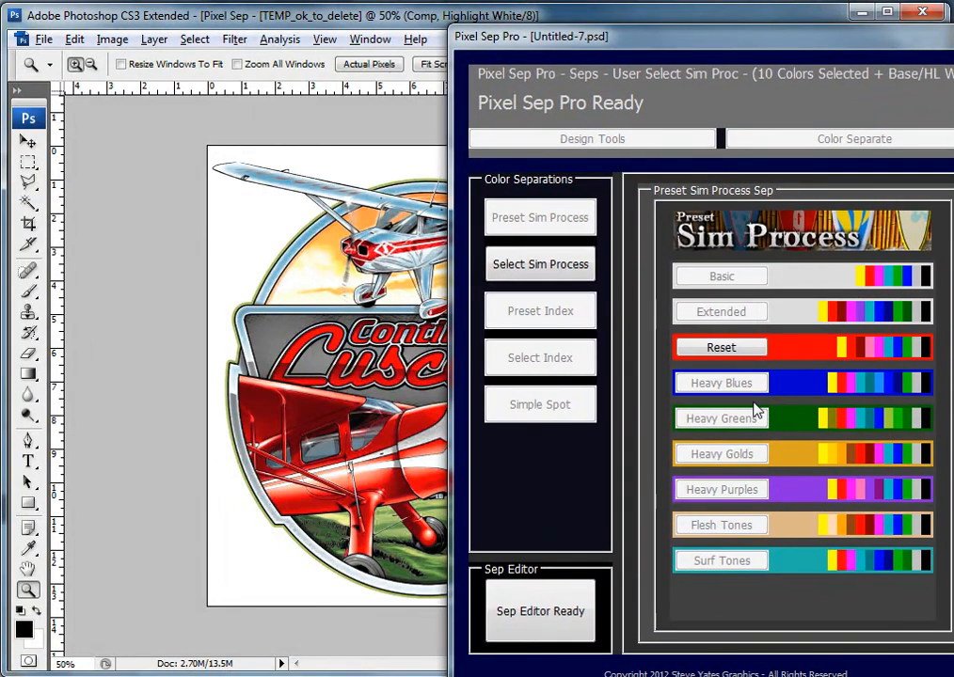
{"action": "left_click", "coordinate": [739, 344]}
{"action": "left_click_drag", "start_coordinate": [760, 47], "coordinate": [875, 42]}
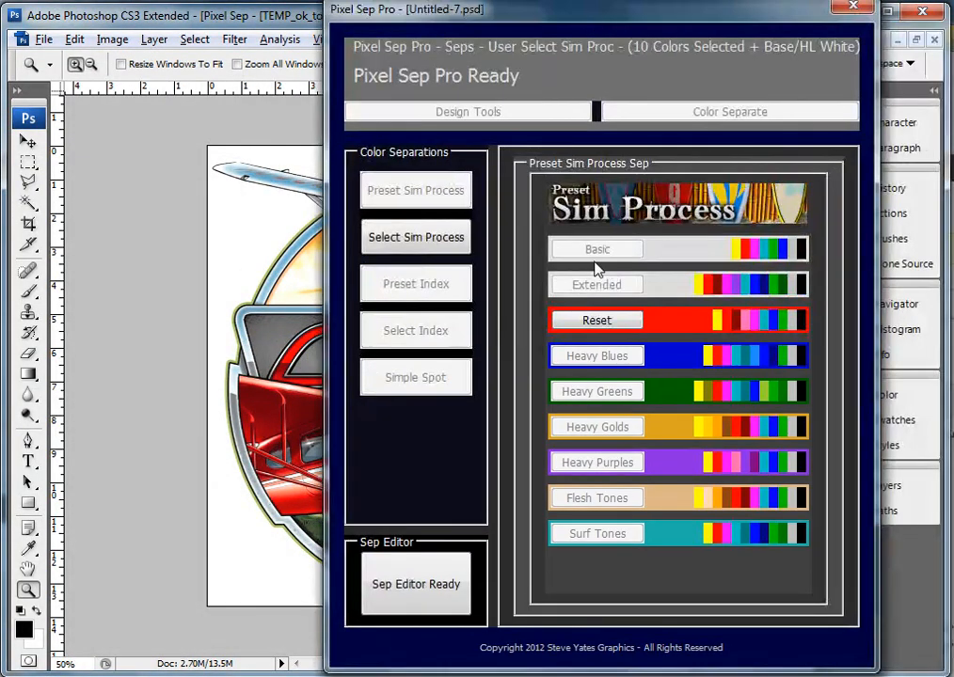
{"action": "left_click", "coordinate": [624, 327]}
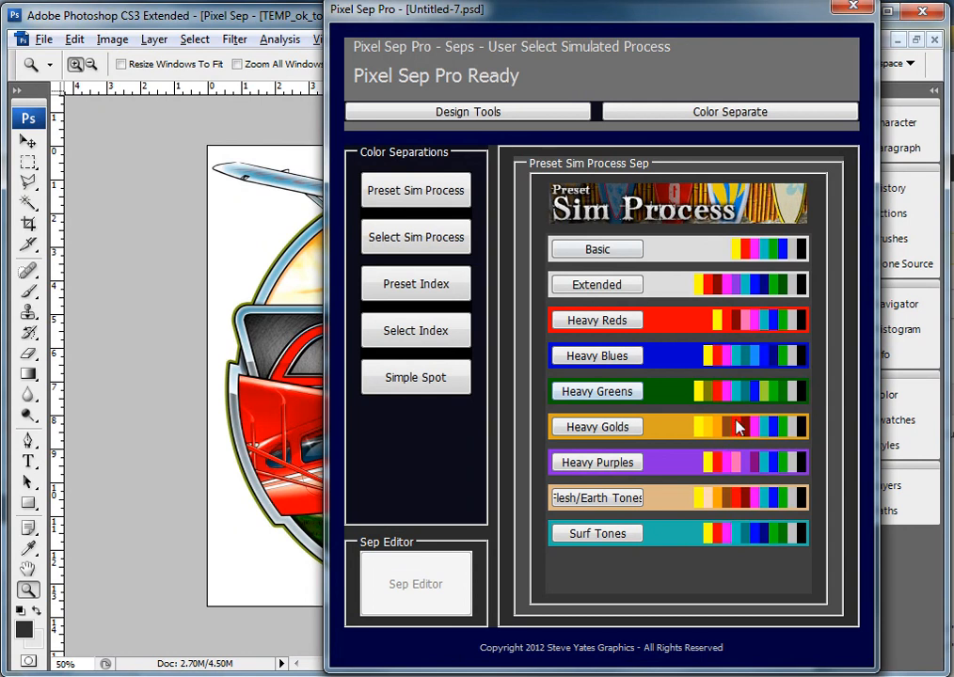
Separate the artwork with the Heavy Golds preset and uncover the separated image to examine it
{"action": "left_click_drag", "start_coordinate": [431, 17], "coordinate": [508, 33]}
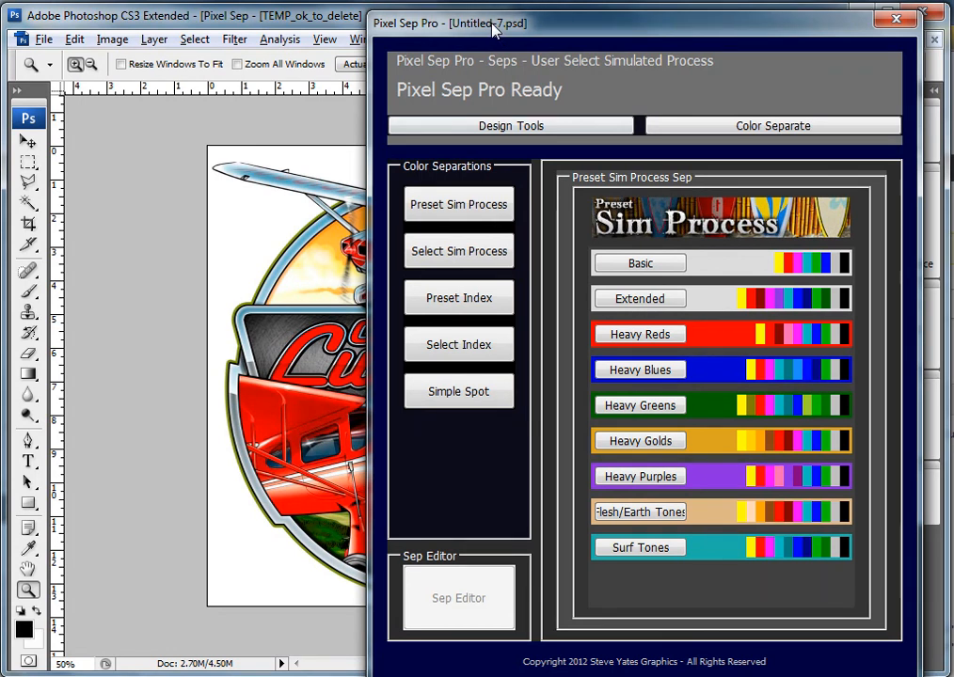
{"action": "left_click_drag", "start_coordinate": [496, 30], "coordinate": [645, 16]}
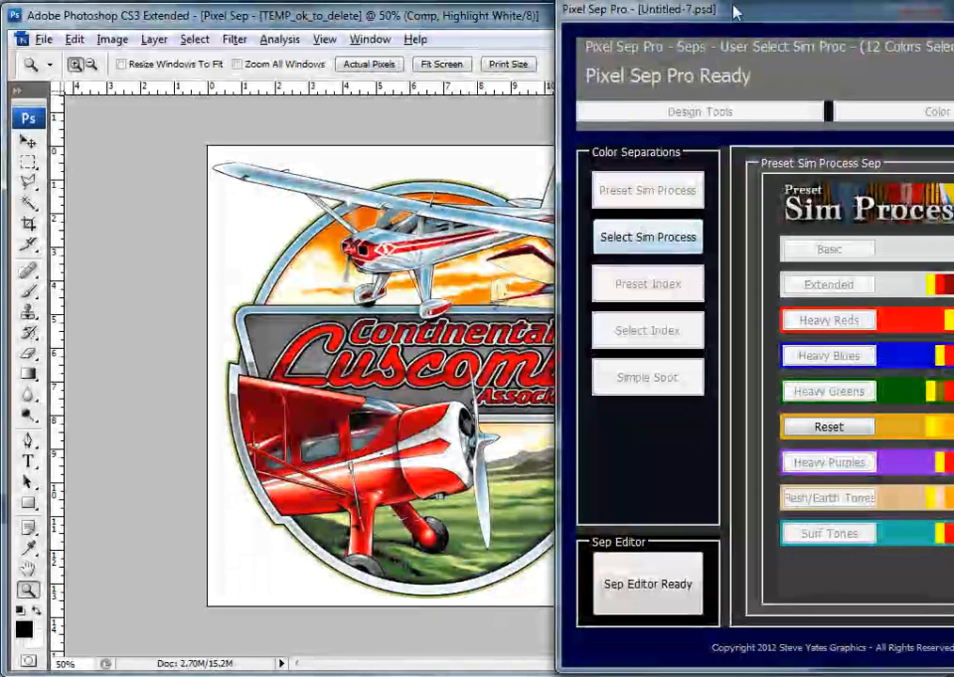
{"action": "left_click_drag", "start_coordinate": [718, 9], "coordinate": [439, 8]}
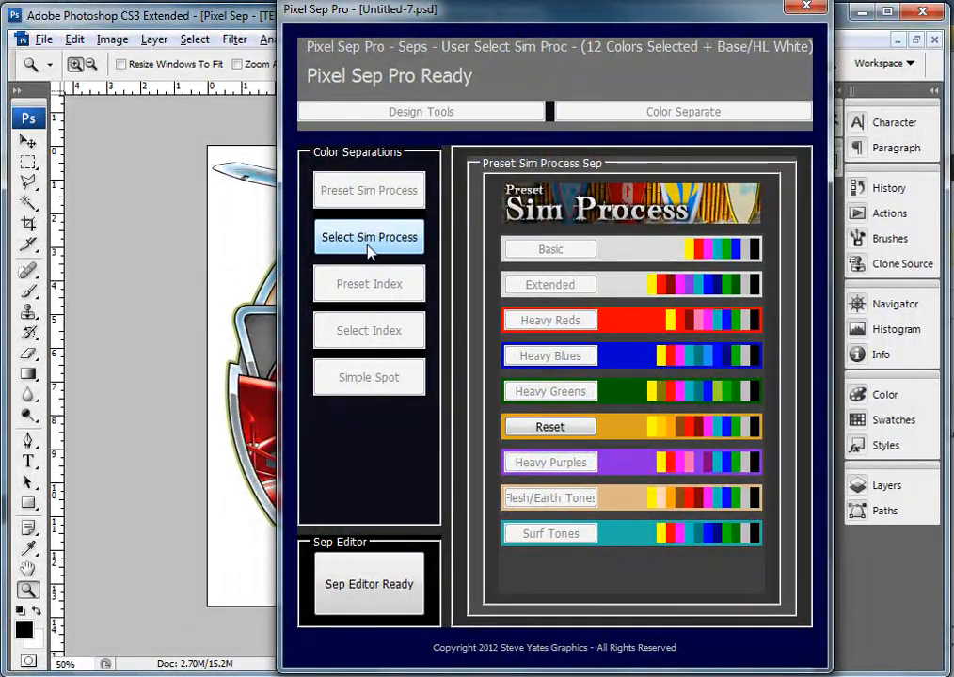
Open the user-select sim process colors for this separation and saturate Yellow 012 and Red 185
{"action": "left_click", "coordinate": [368, 239]}
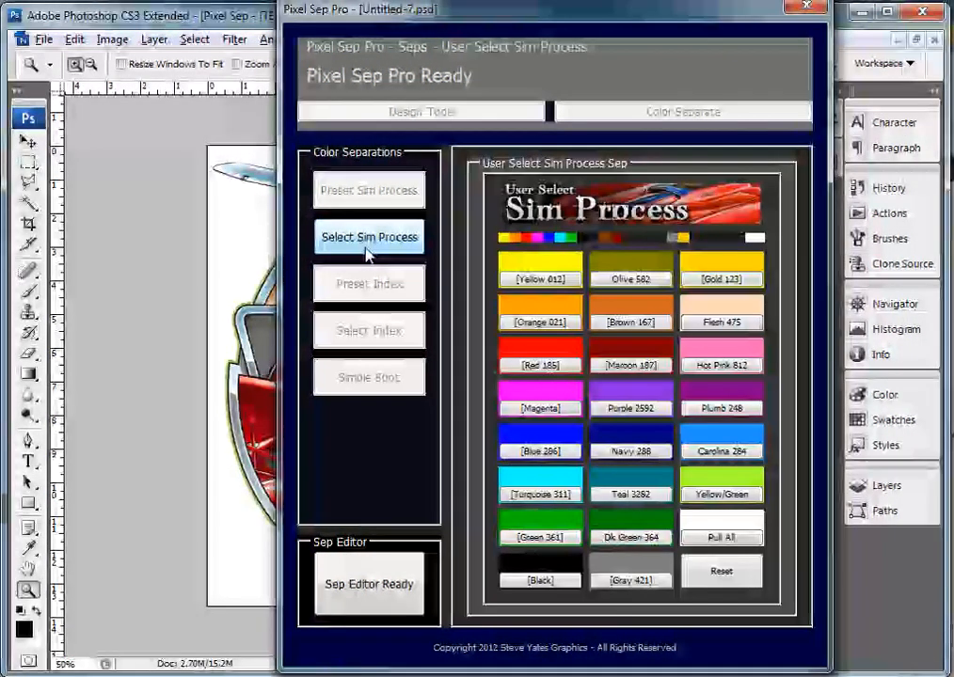
{"action": "left_click_drag", "start_coordinate": [521, 10], "coordinate": [276, 38]}
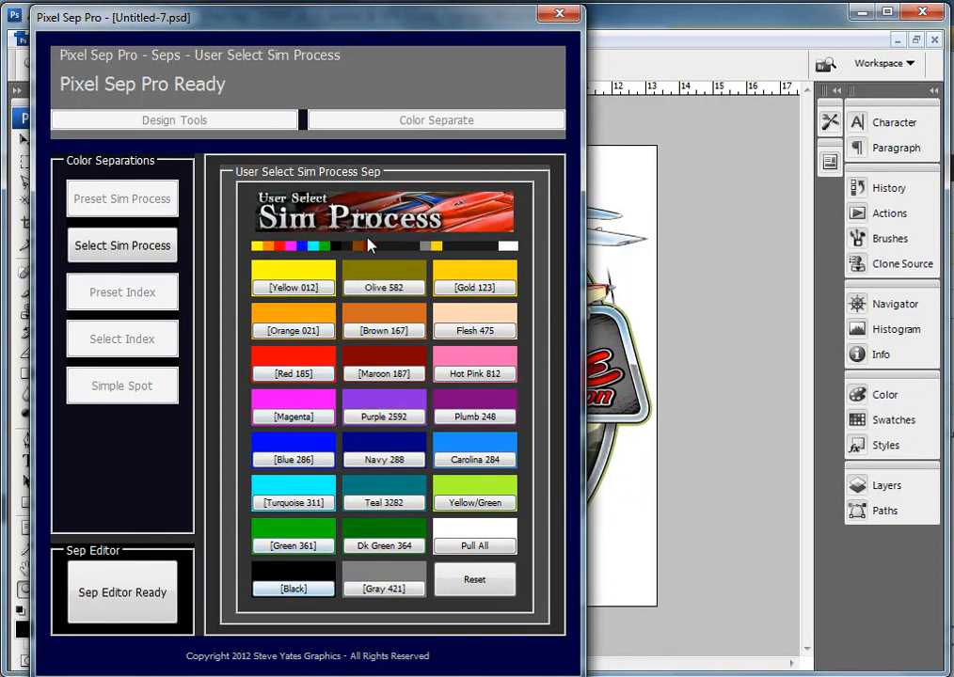
{"action": "left_click_drag", "start_coordinate": [285, 22], "coordinate": [681, 15]}
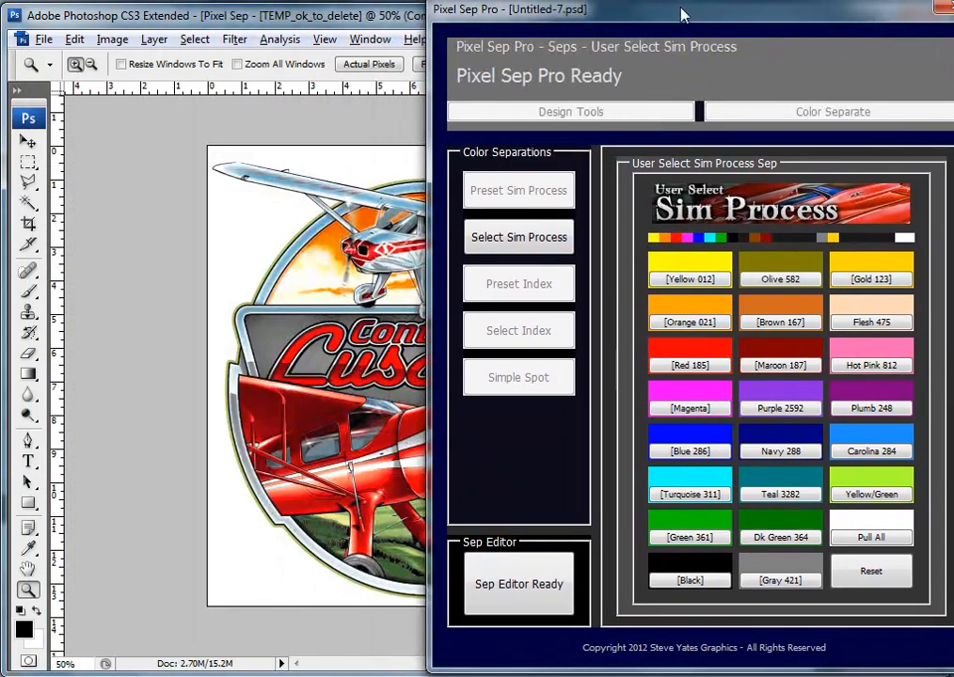
{"action": "left_click", "coordinate": [683, 280]}
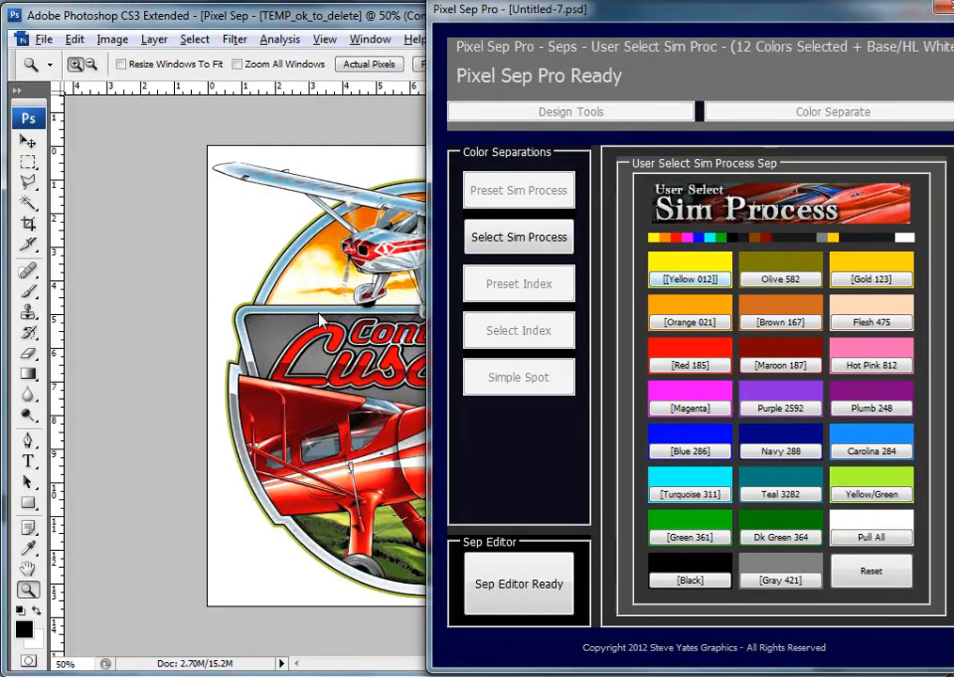
{"action": "left_click_drag", "start_coordinate": [544, 9], "coordinate": [611, 26]}
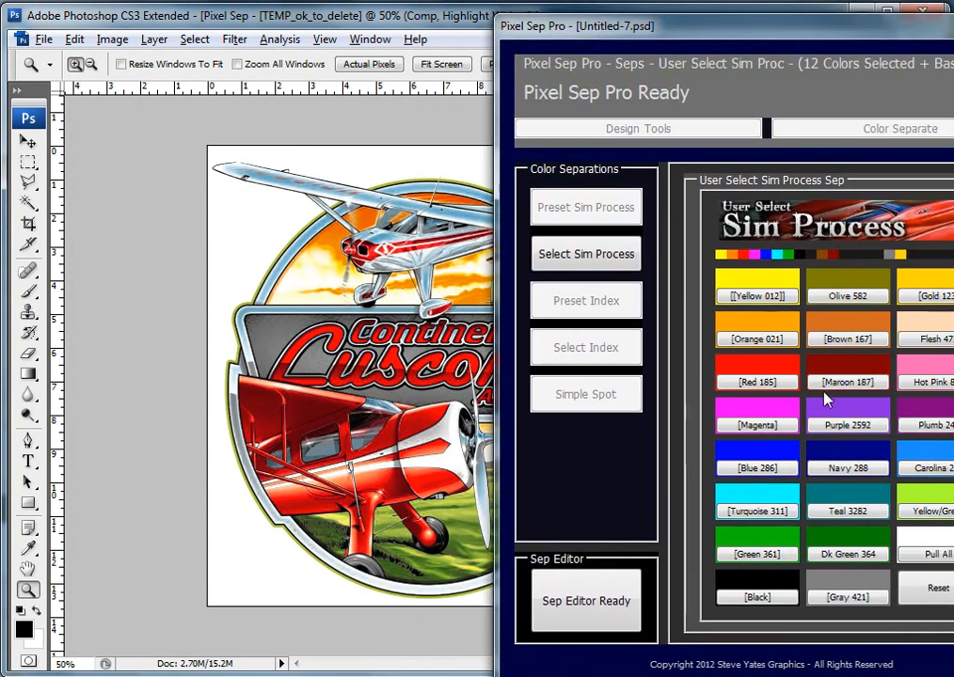
{"action": "left_click", "coordinate": [757, 381]}
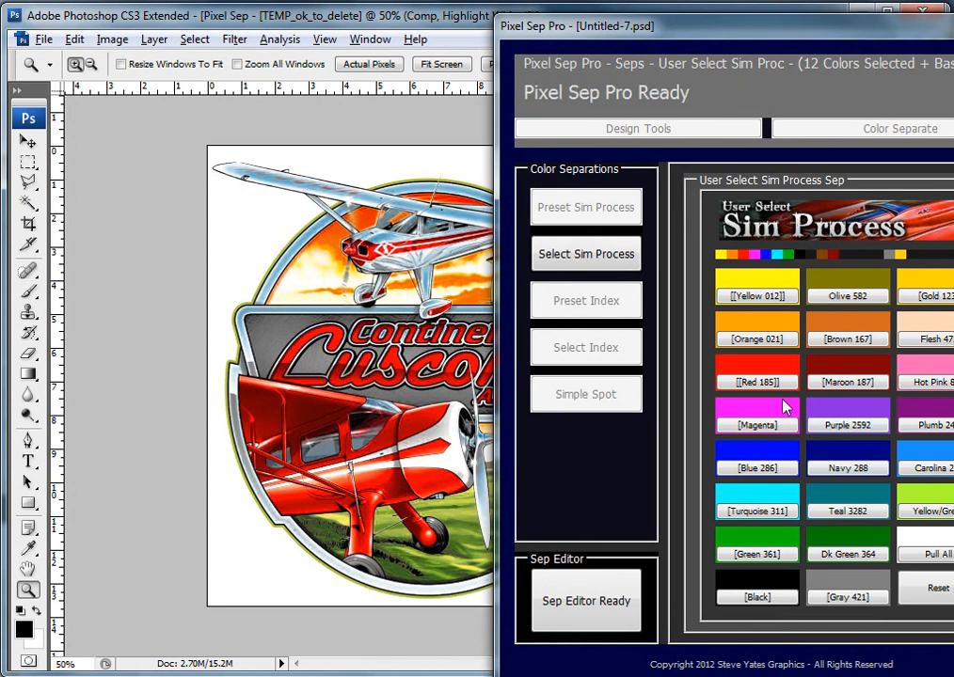
Test Maroon 187 saturated, removed and pulled again, and leave it out of the separation
{"action": "left_click", "coordinate": [849, 384]}
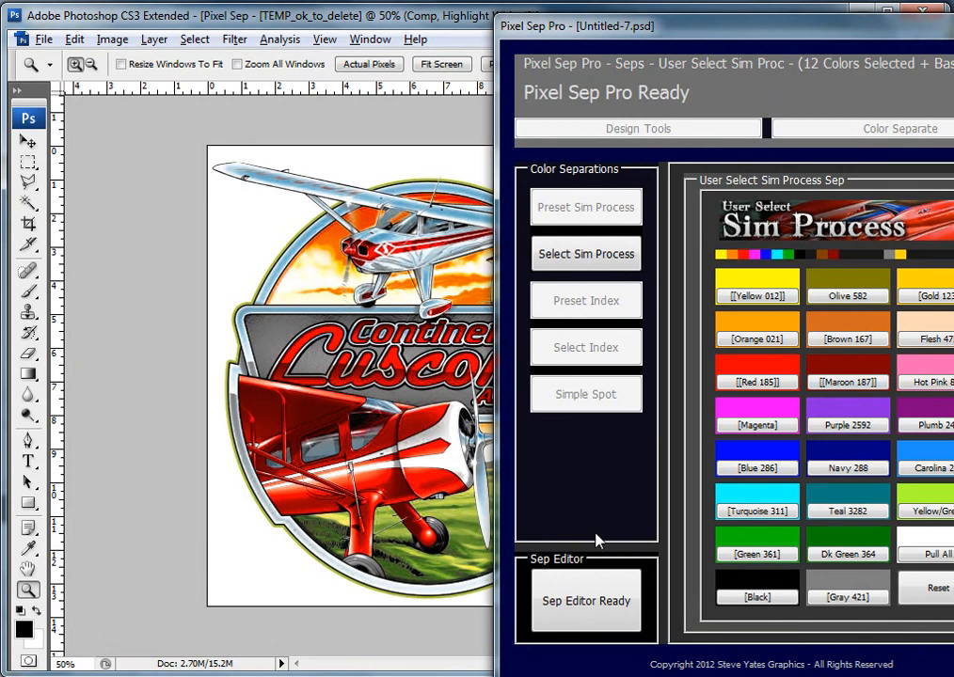
{"action": "left_click", "coordinate": [855, 384]}
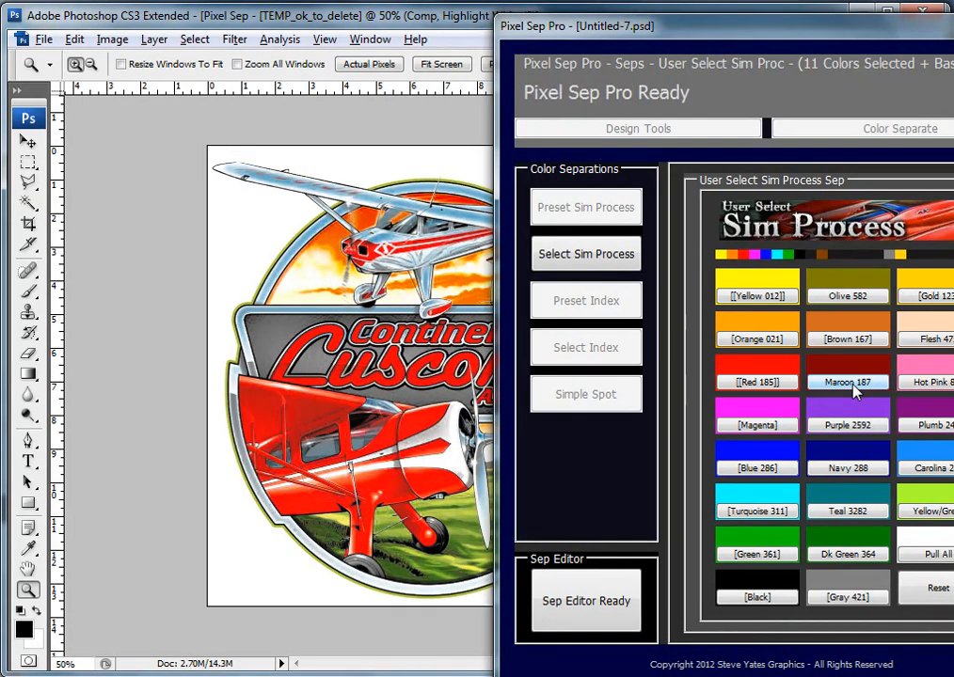
{"action": "left_click", "coordinate": [853, 387]}
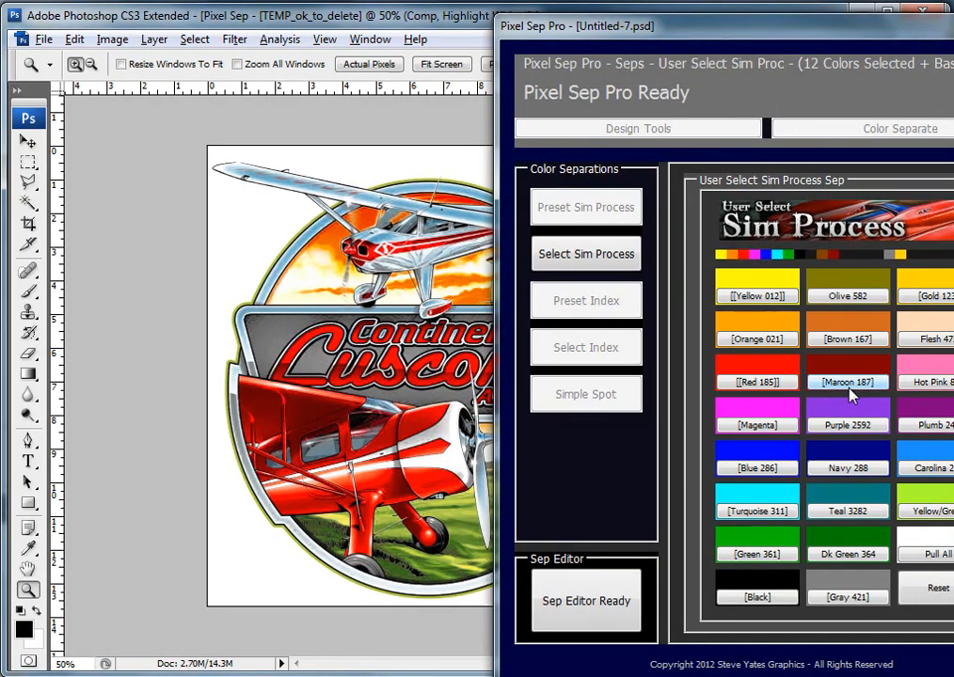
{"action": "left_click", "coordinate": [857, 384]}
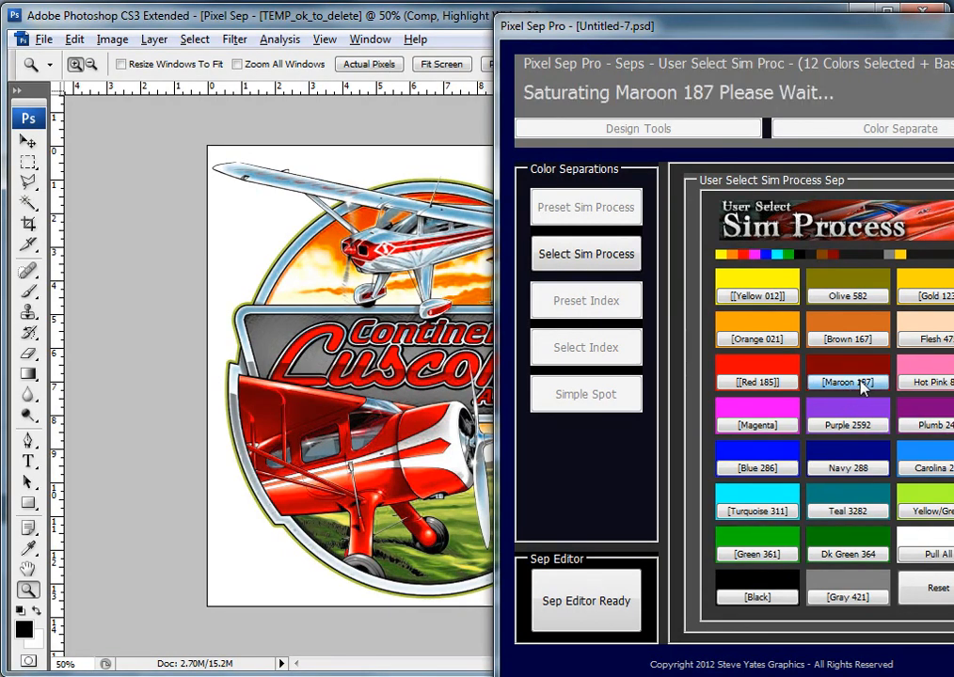
{"action": "left_click", "coordinate": [851, 389]}
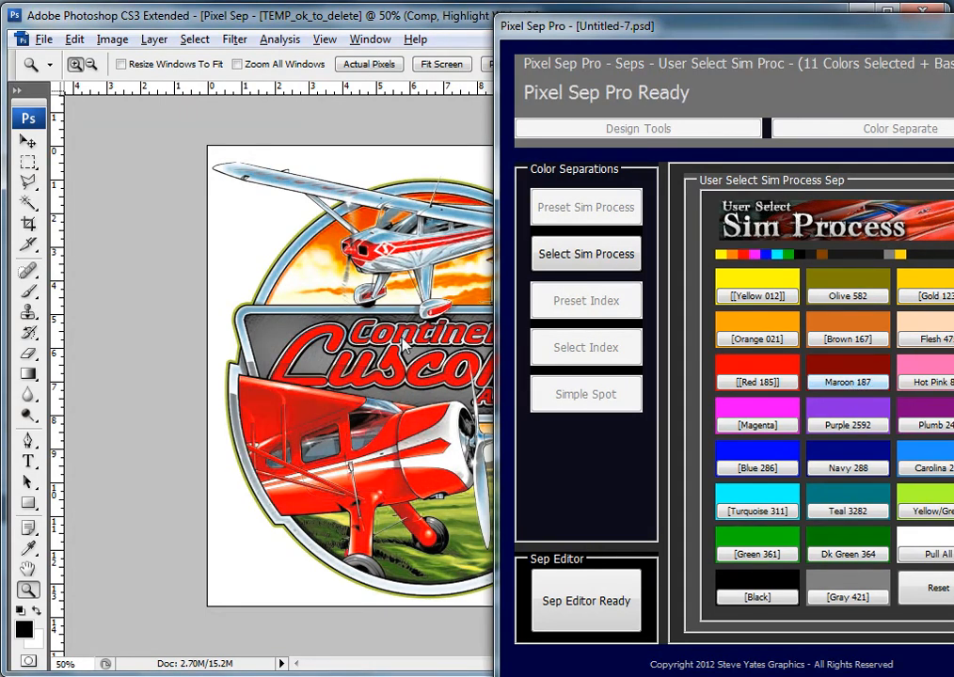
Saturate Magenta and remove Turquoise 311 from the separation
{"action": "left_click", "coordinate": [768, 425]}
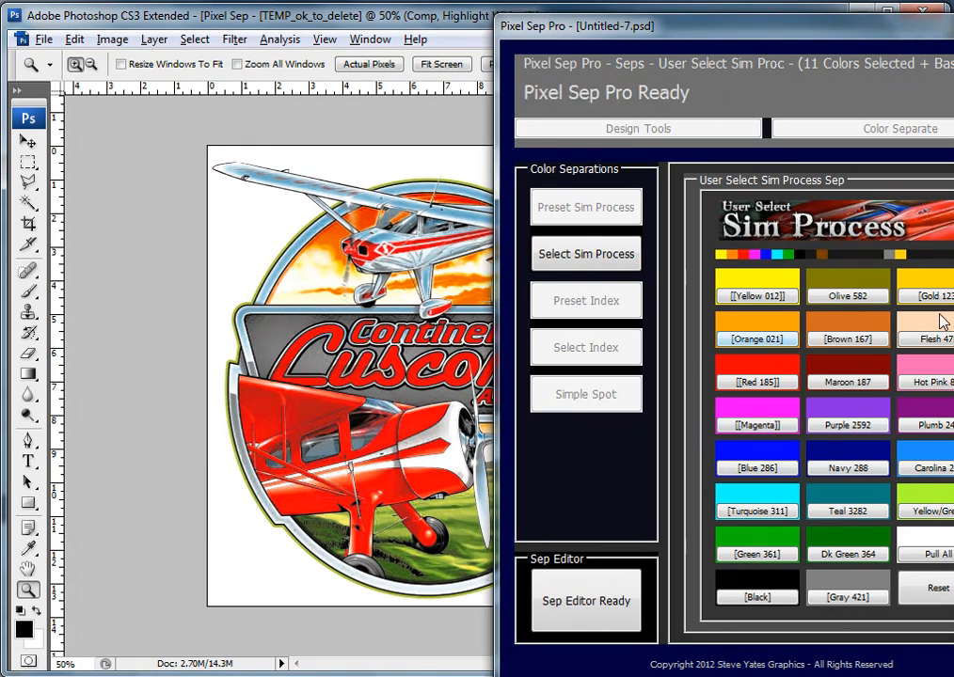
{"action": "left_click_drag", "start_coordinate": [736, 26], "coordinate": [428, 8]}
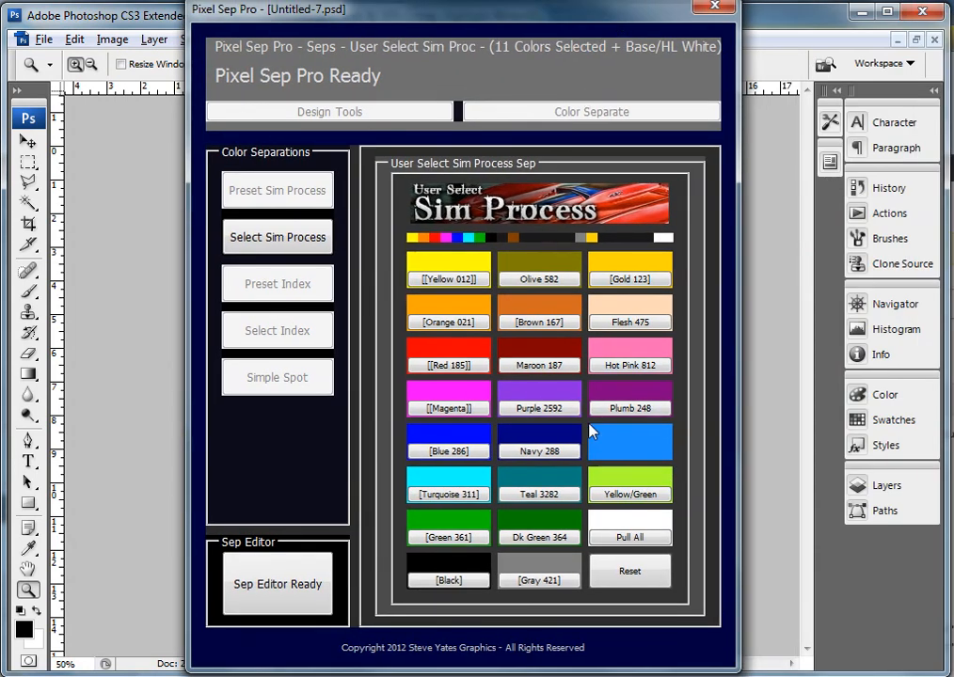
{"action": "left_click_drag", "start_coordinate": [485, 7], "coordinate": [440, 8]}
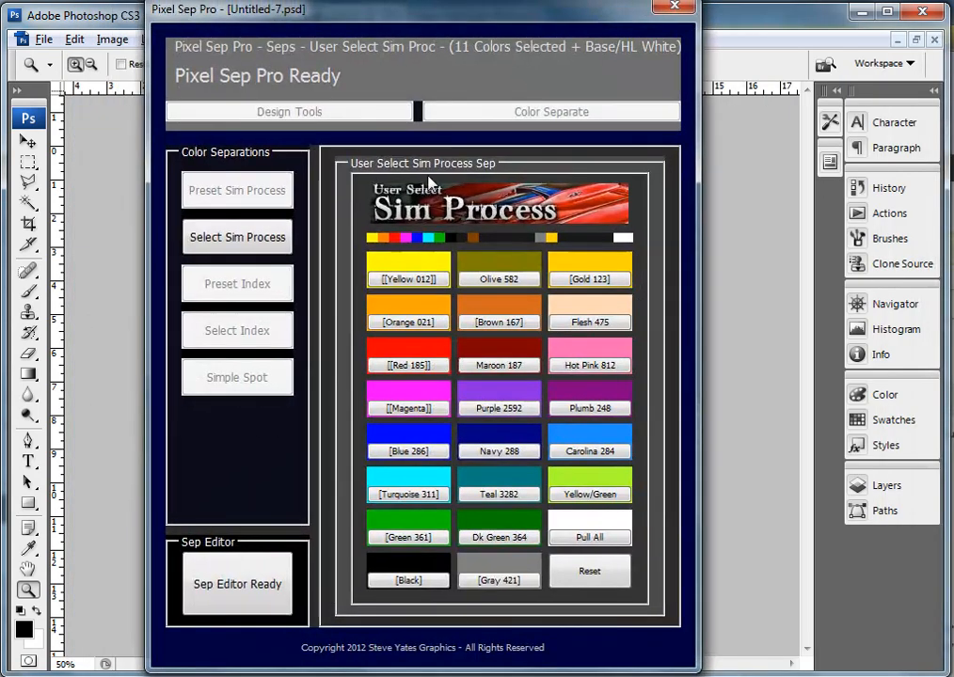
{"action": "left_click", "coordinate": [411, 495]}
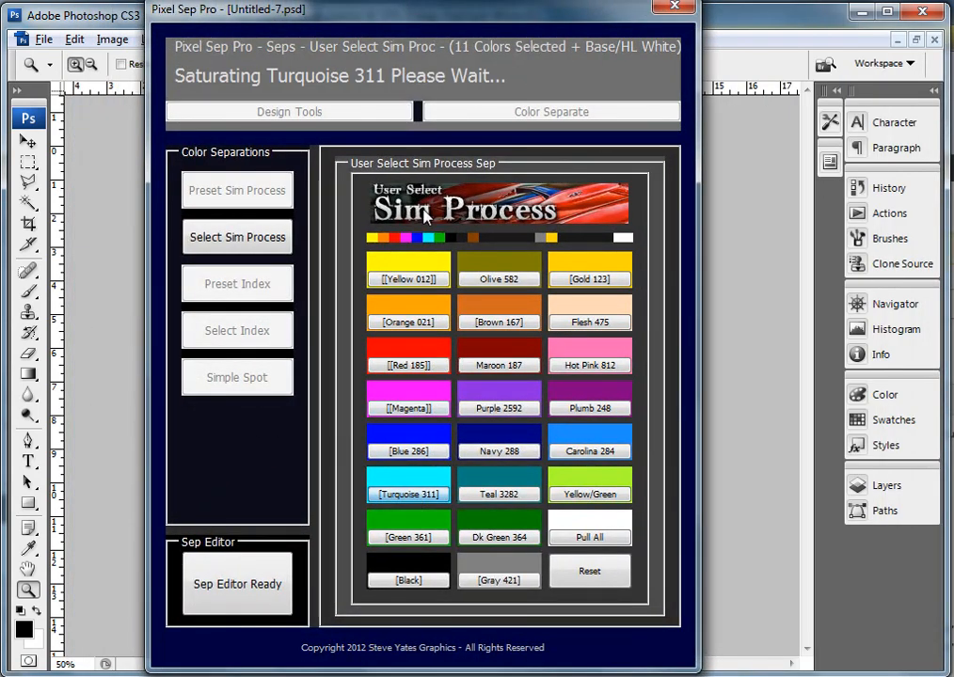
{"action": "left_click", "coordinate": [422, 498]}
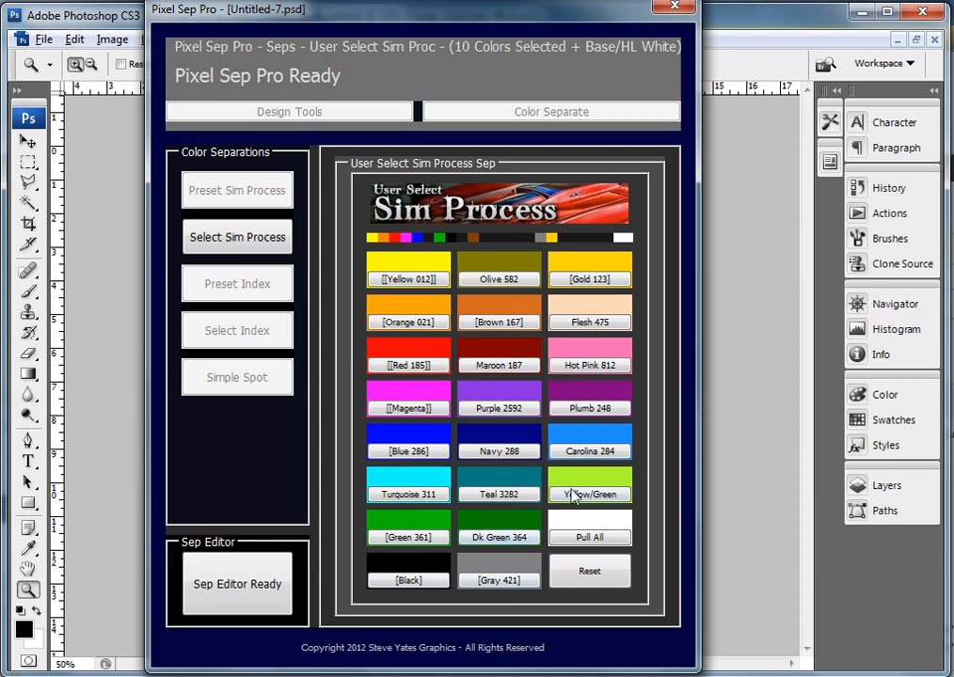
Saturate the Brown 167 and Gold 123 colors
{"action": "left_click", "coordinate": [505, 325]}
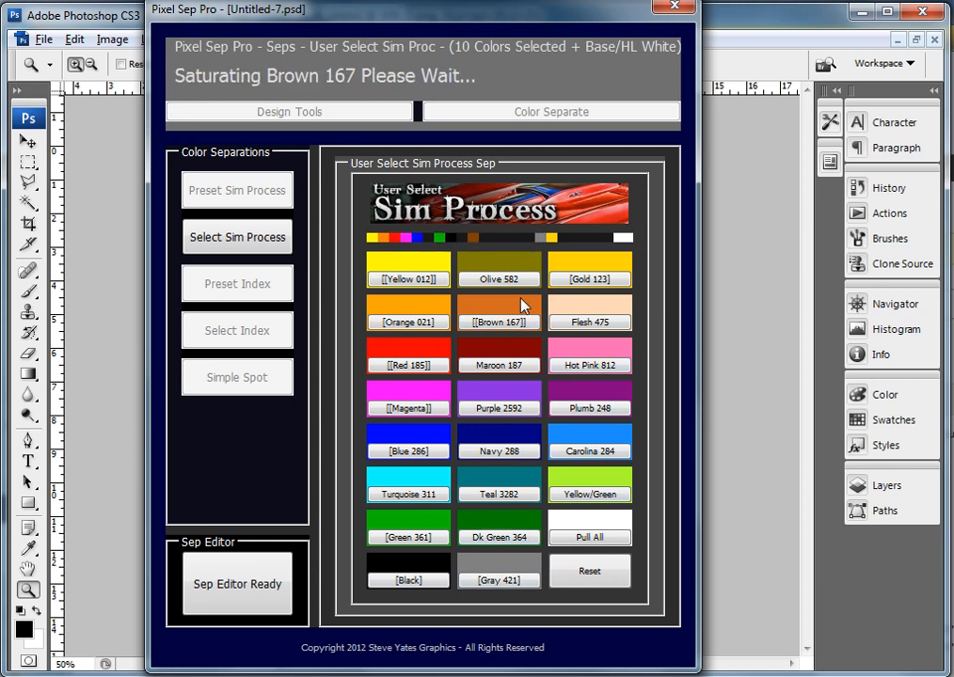
{"action": "left_click", "coordinate": [588, 280]}
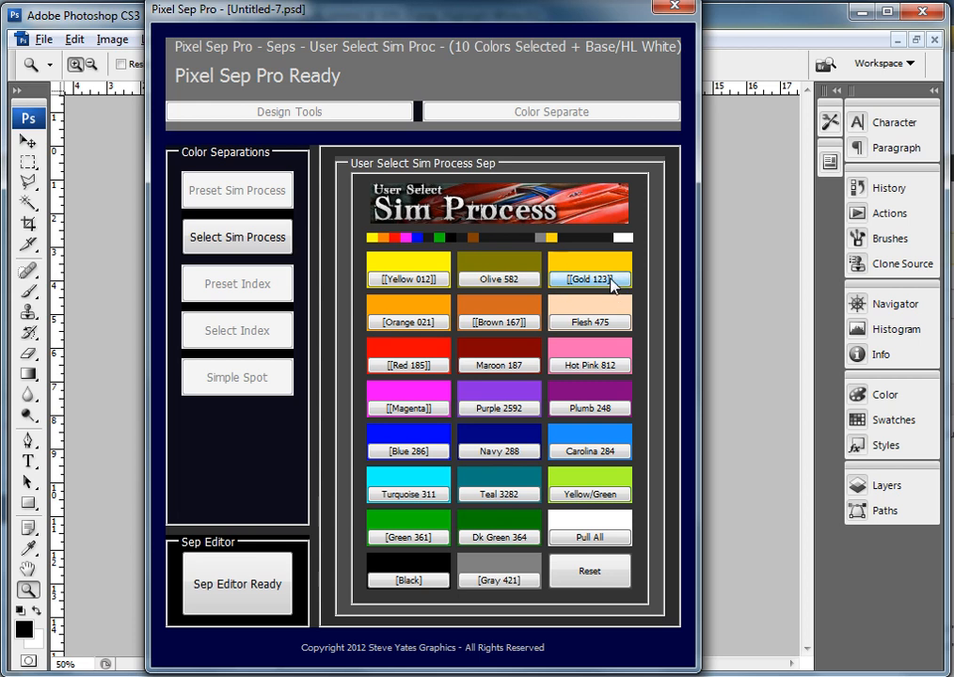
Remove the Gold 123, Brown 167 and Magenta colors from the separation
{"action": "left_click", "coordinate": [574, 280]}
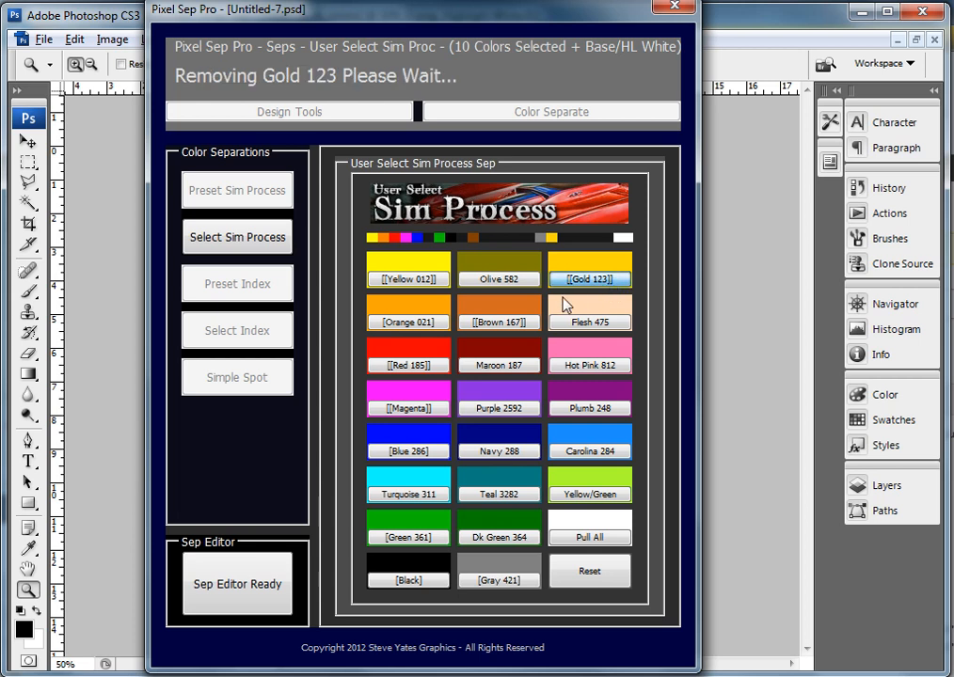
{"action": "left_click", "coordinate": [515, 326]}
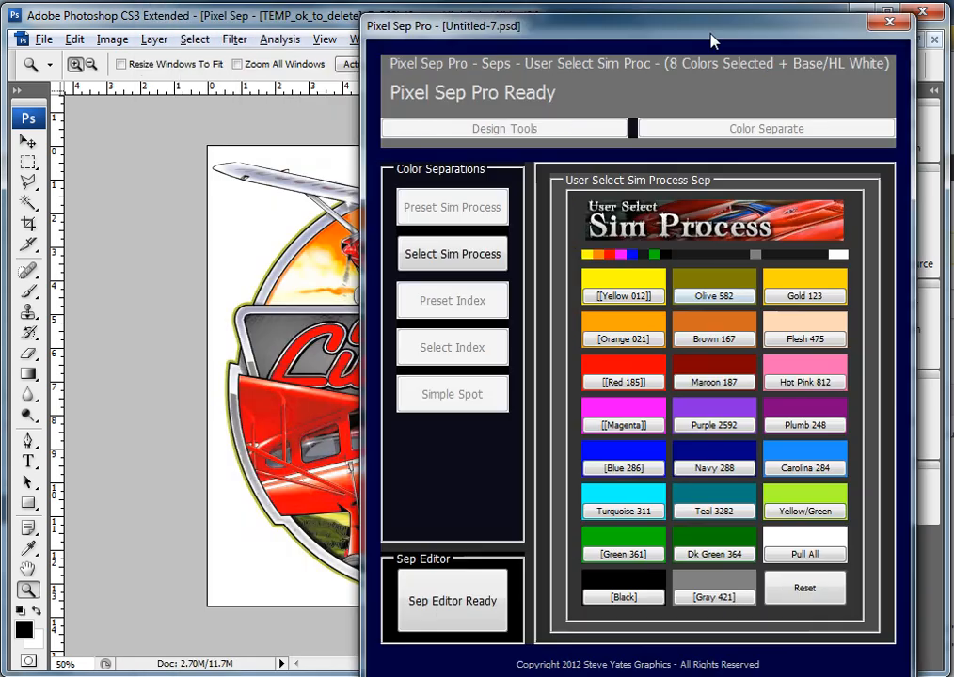
{"action": "left_click_drag", "start_coordinate": [710, 34], "coordinate": [935, 35]}
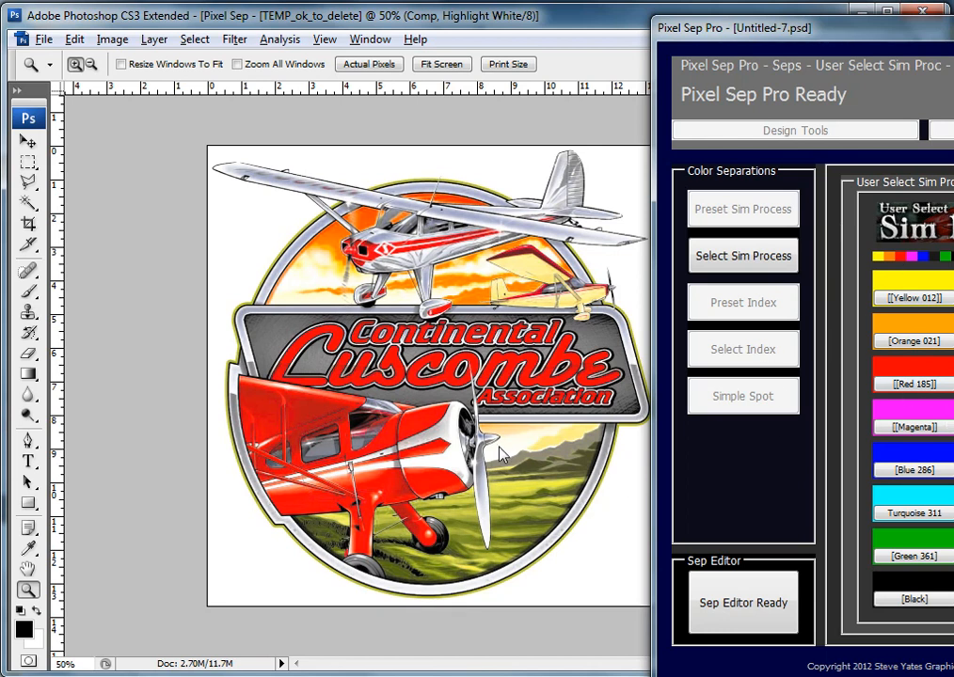
{"action": "left_click", "coordinate": [925, 428]}
Test Gray 421 saturated and removed, and pull it back into the separation
{"action": "left_click_drag", "start_coordinate": [891, 25], "coordinate": [644, 23]}
{"action": "left_click", "coordinate": [758, 582]}
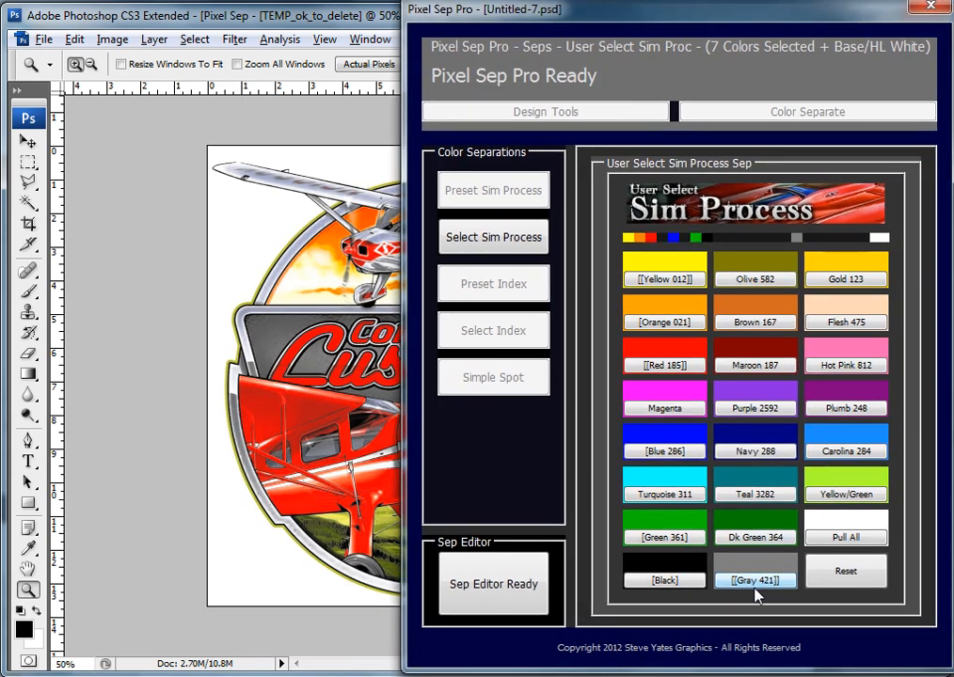
{"action": "left_click", "coordinate": [752, 583]}
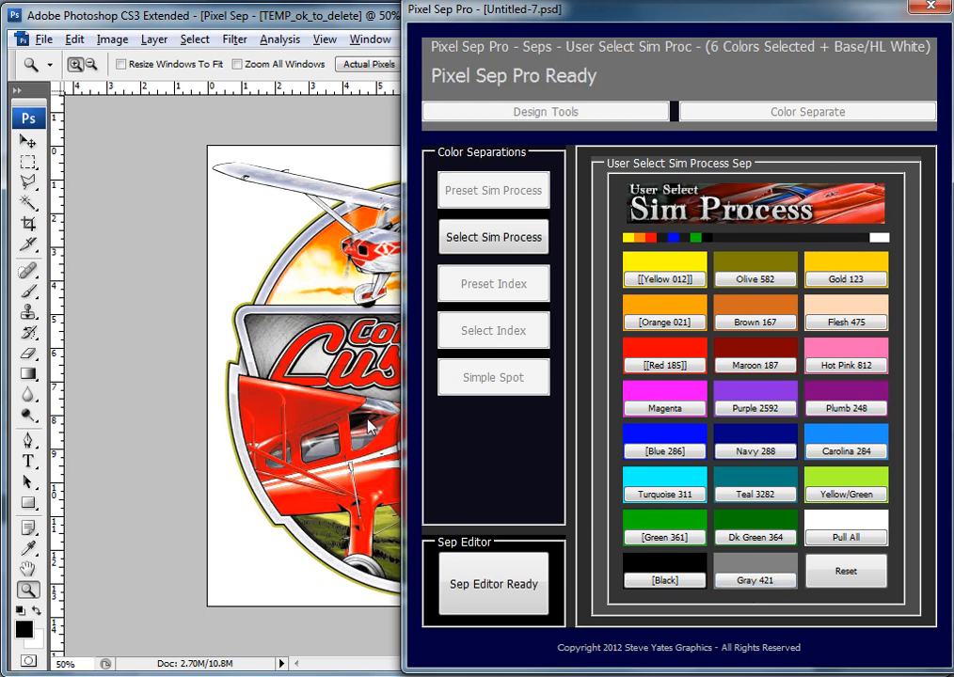
{"action": "left_click", "coordinate": [767, 587]}
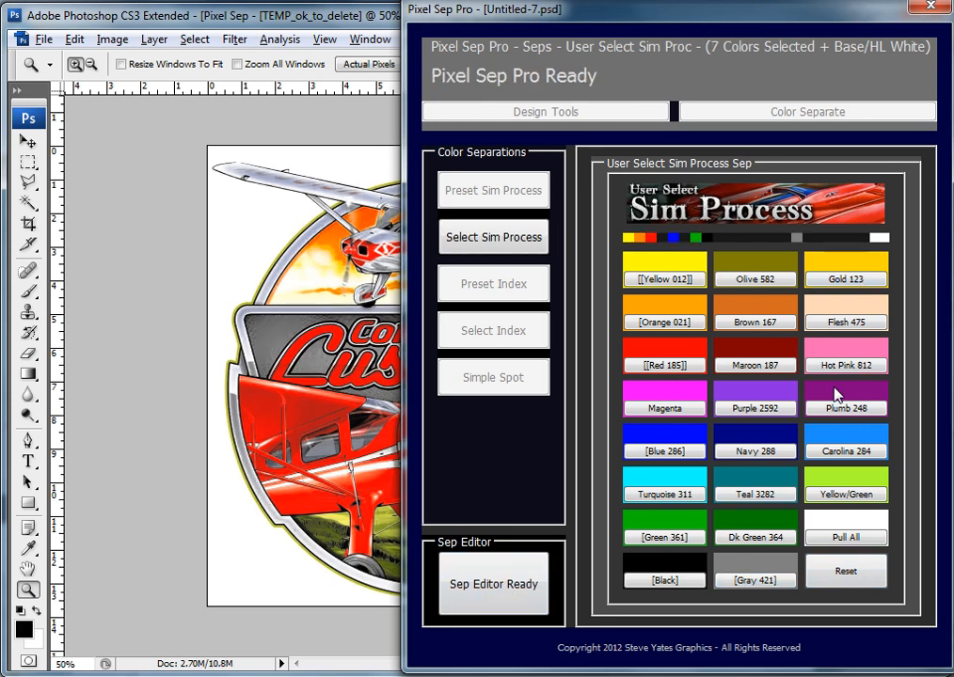
Try Orange 021 saturated and remove it from the separation
{"action": "left_click", "coordinate": [669, 325]}
{"action": "left_click", "coordinate": [667, 324]}
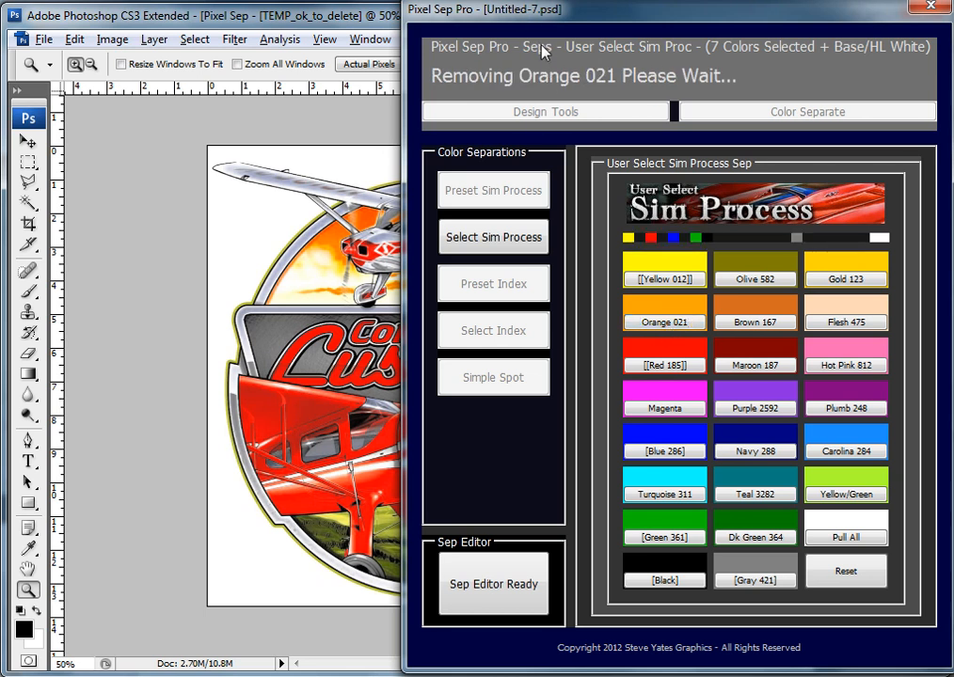
{"action": "left_click_drag", "start_coordinate": [525, 12], "coordinate": [576, 12]}
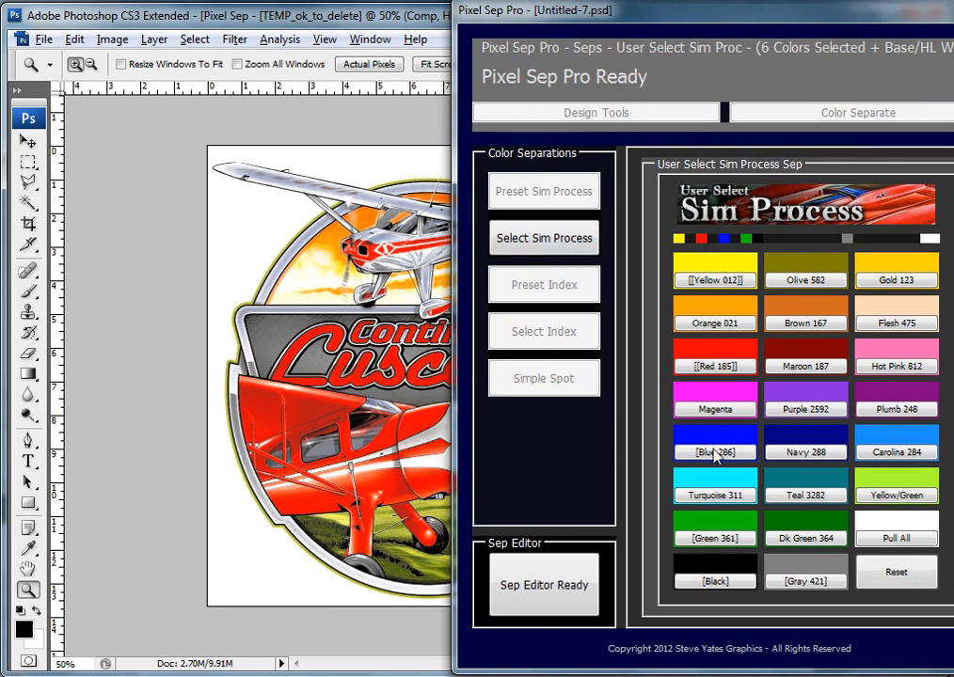
Open the separation in the Sep Editor, set Gray 421 as the interaction color and saturate the Black channel less
{"action": "left_click", "coordinate": [577, 613]}
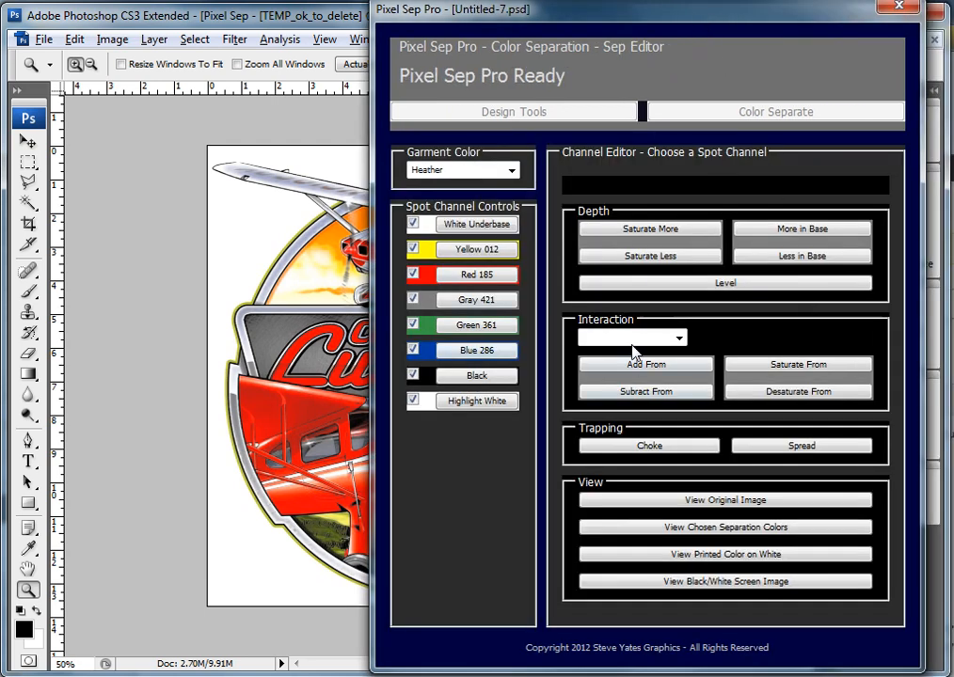
{"action": "left_click", "coordinate": [636, 341]}
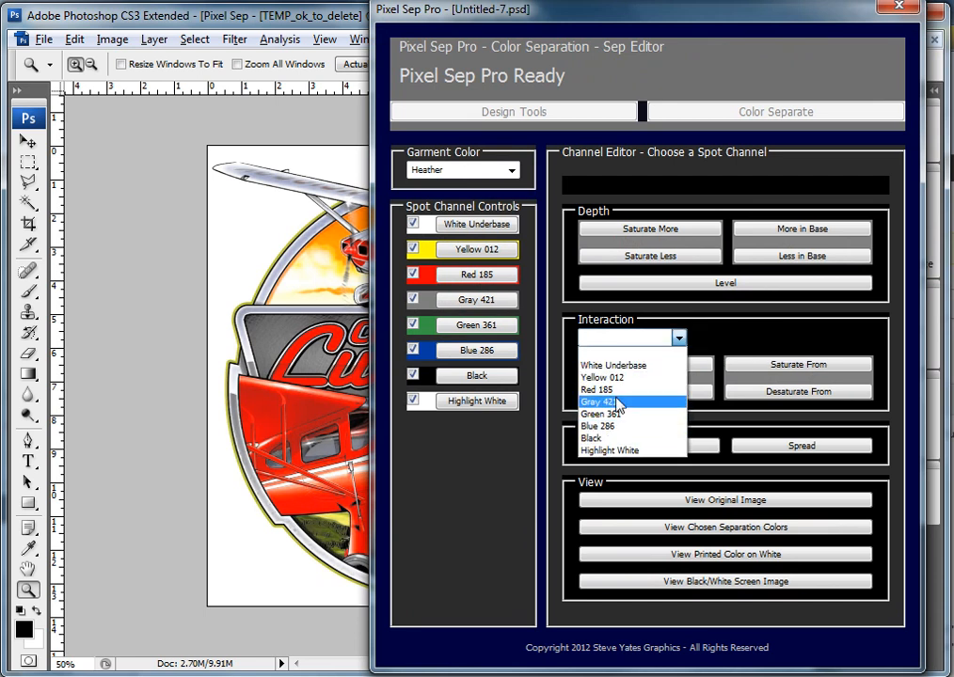
{"action": "left_click", "coordinate": [602, 402]}
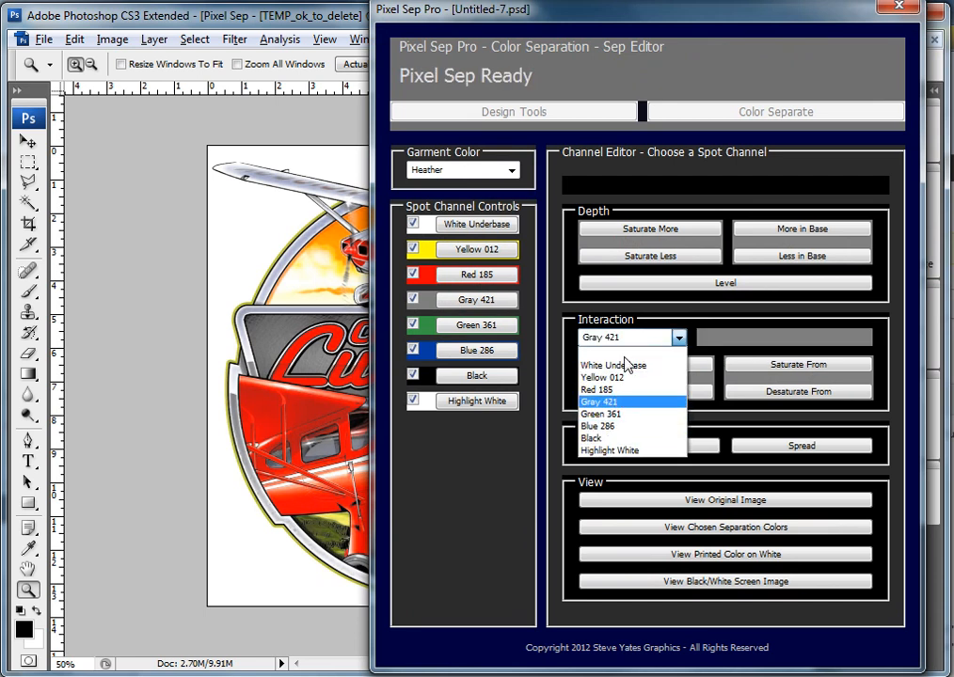
{"action": "left_click", "coordinate": [477, 378]}
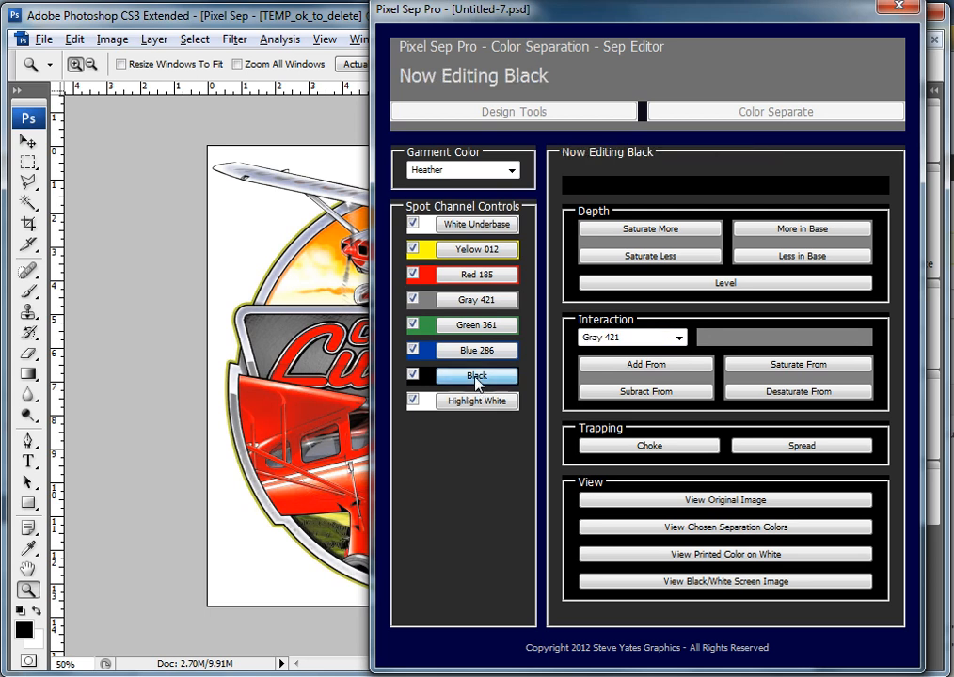
{"action": "left_click", "coordinate": [621, 257]}
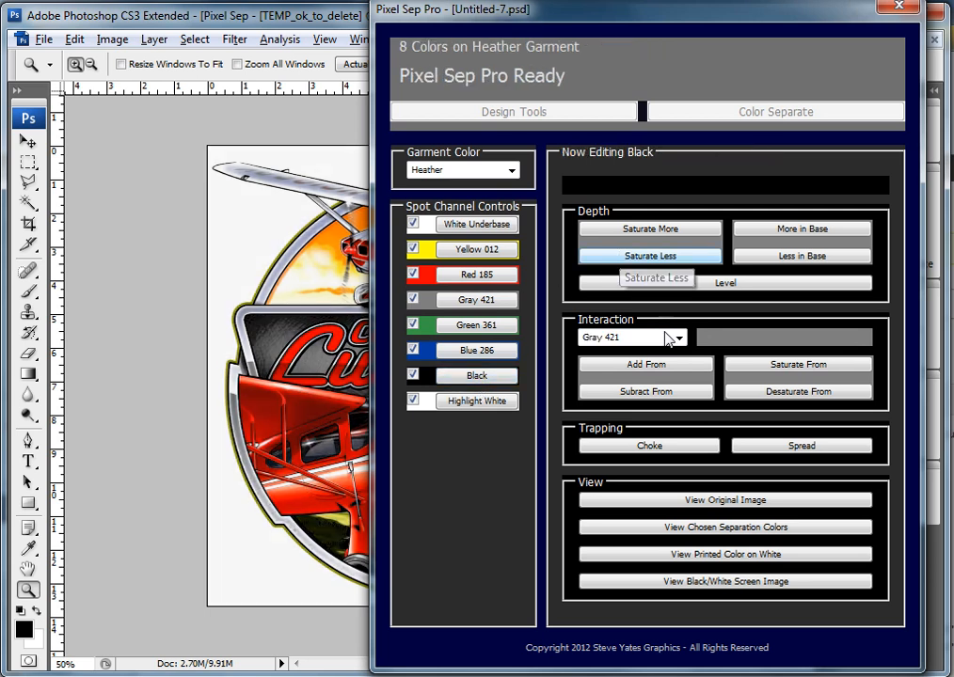
Turn off the Gray 421 channel and add its content to the Black channel
{"action": "left_click_drag", "start_coordinate": [596, 23], "coordinate": [798, 36]}
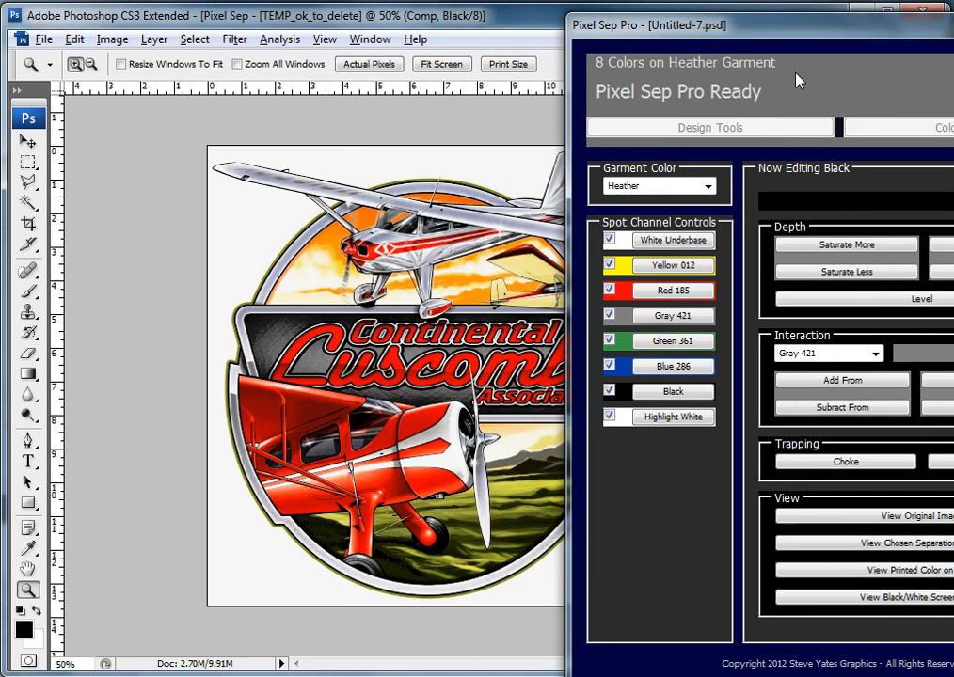
{"action": "left_click", "coordinate": [608, 315]}
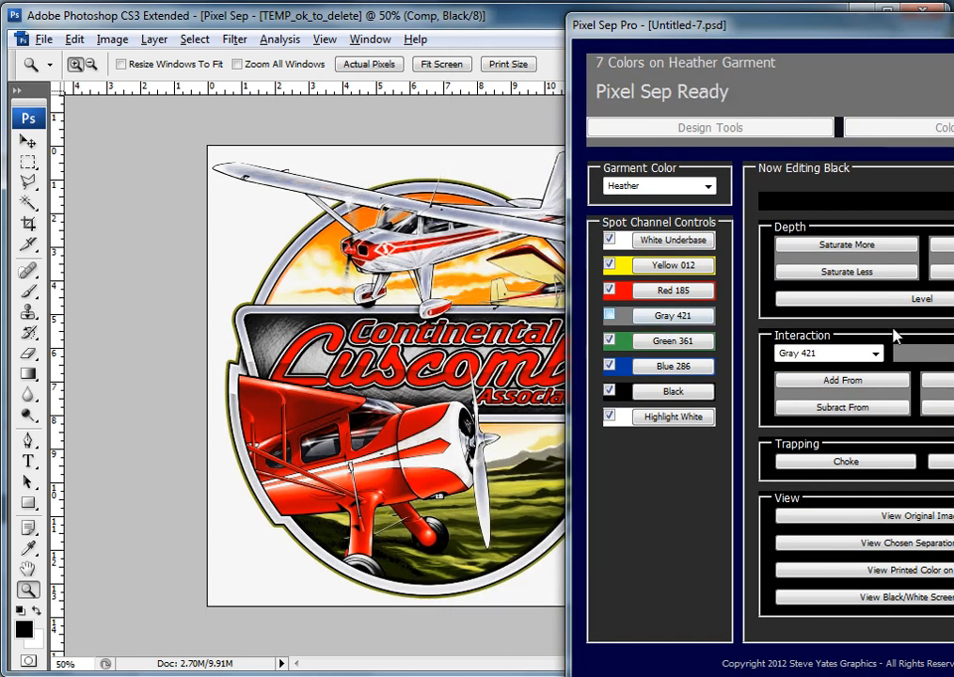
{"action": "left_click", "coordinate": [846, 385]}
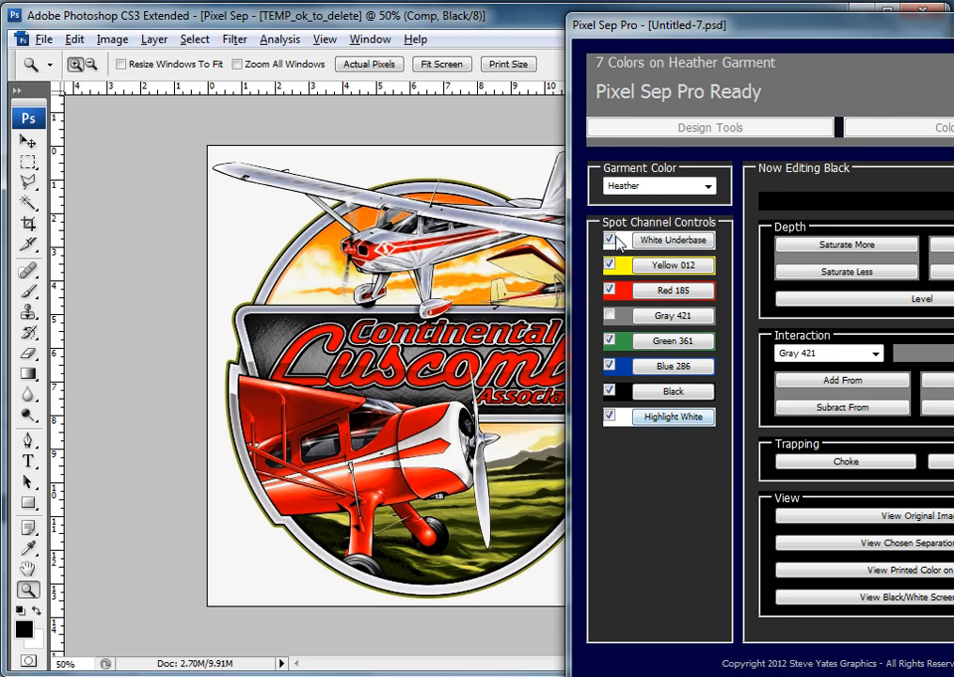
Turn off the White Underbase and Highlight White channels and set the garment color to White
{"action": "left_click", "coordinate": [610, 418]}
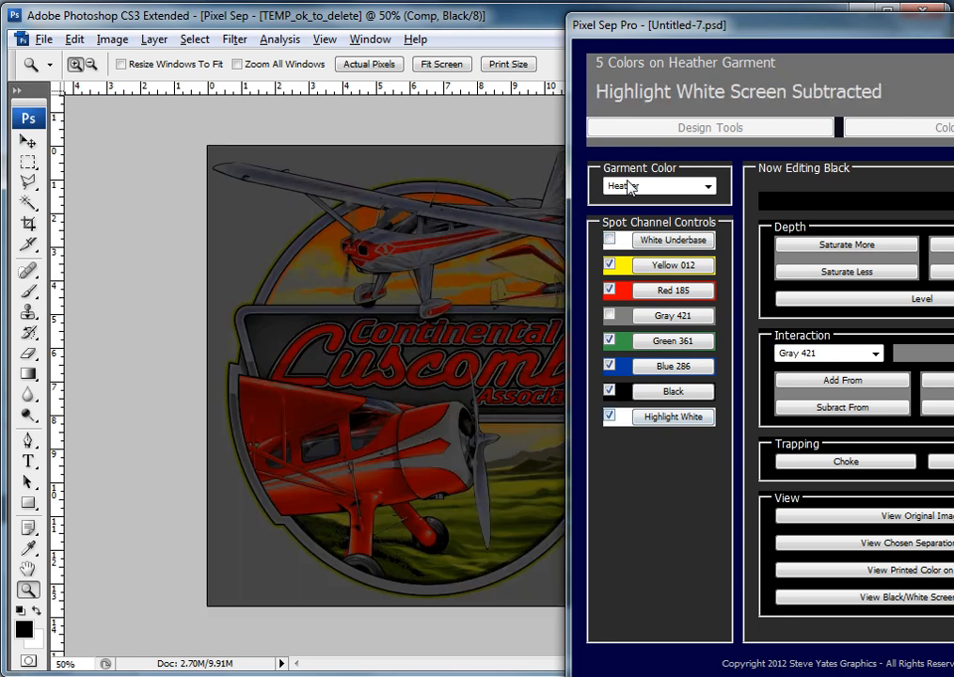
{"action": "left_click", "coordinate": [630, 186]}
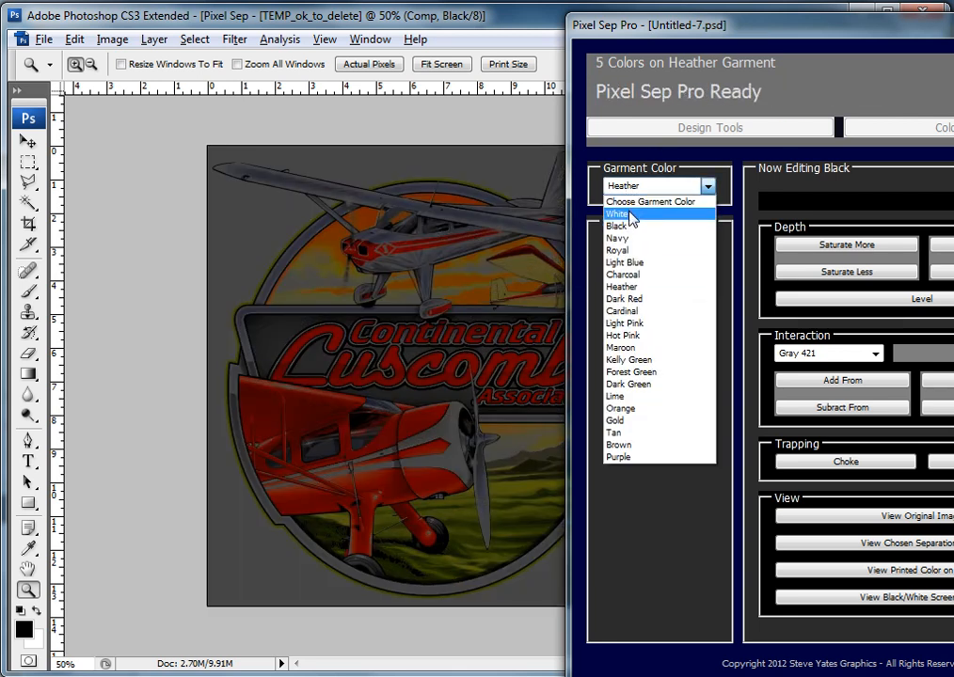
{"action": "left_click", "coordinate": [628, 213]}
{"action": "left_click", "coordinate": [628, 218]}
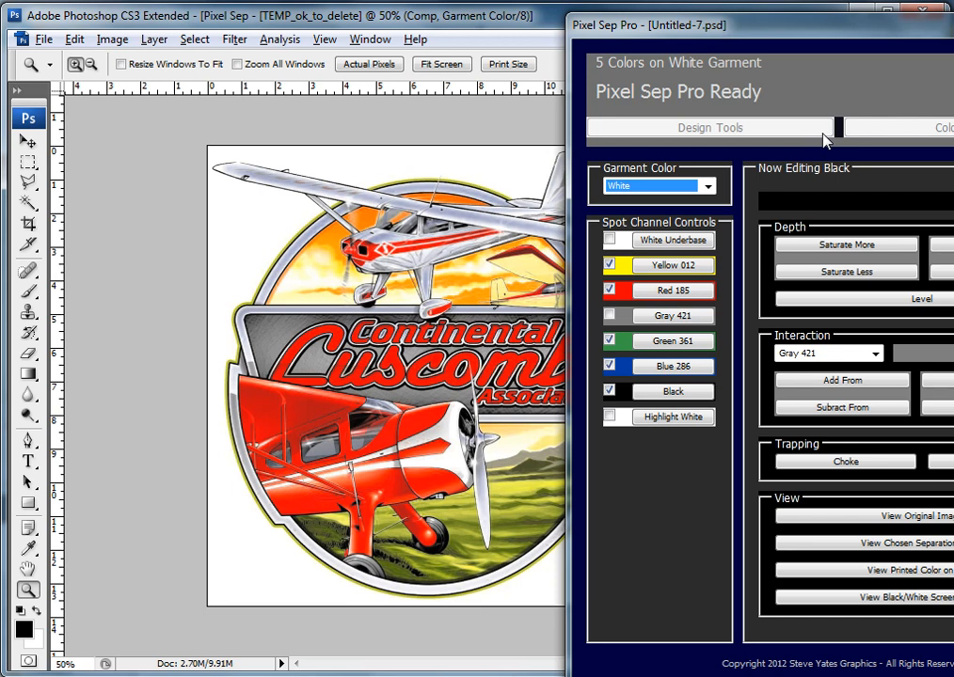
Exit the Sep Editor and close the temporary separation document without saving it
{"action": "left_click_drag", "start_coordinate": [872, 24], "coordinate": [525, 8]}
{"action": "left_click", "coordinate": [741, 7]}
{"action": "left_click", "coordinate": [853, 477]}
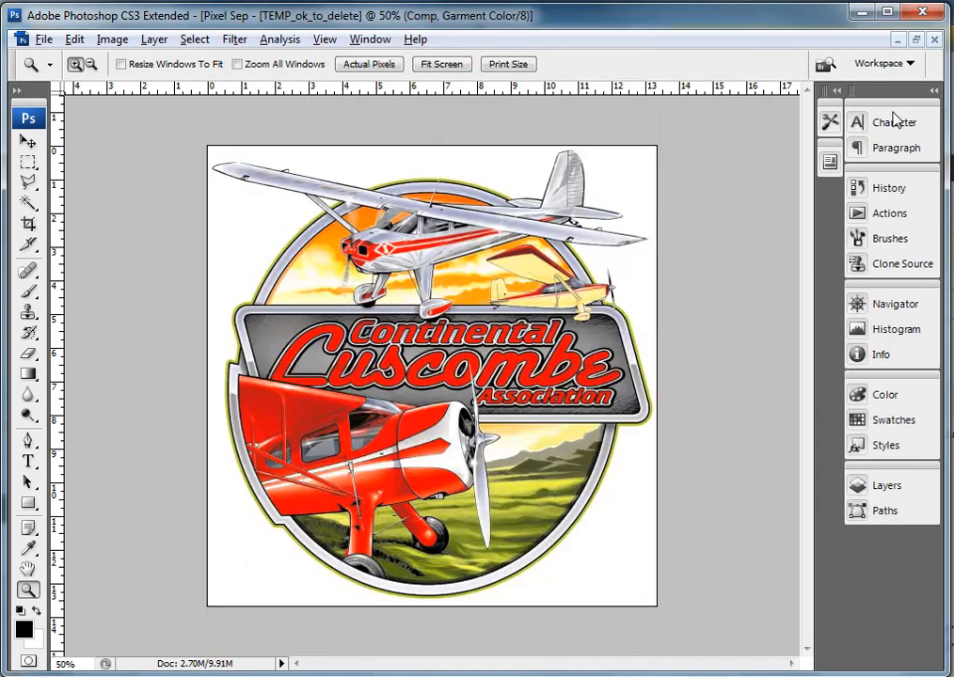
{"action": "left_click", "coordinate": [478, 283]}
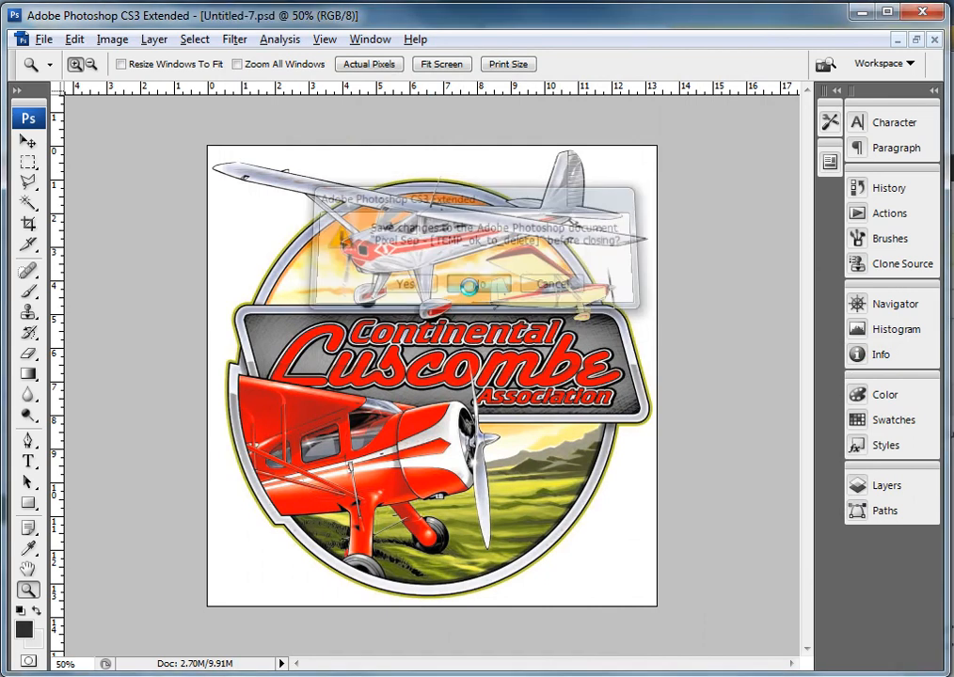
Start a new Pixel Sep color separation of the original artwork with user-select sim process colors
{"action": "left_click", "coordinate": [240, 42]}
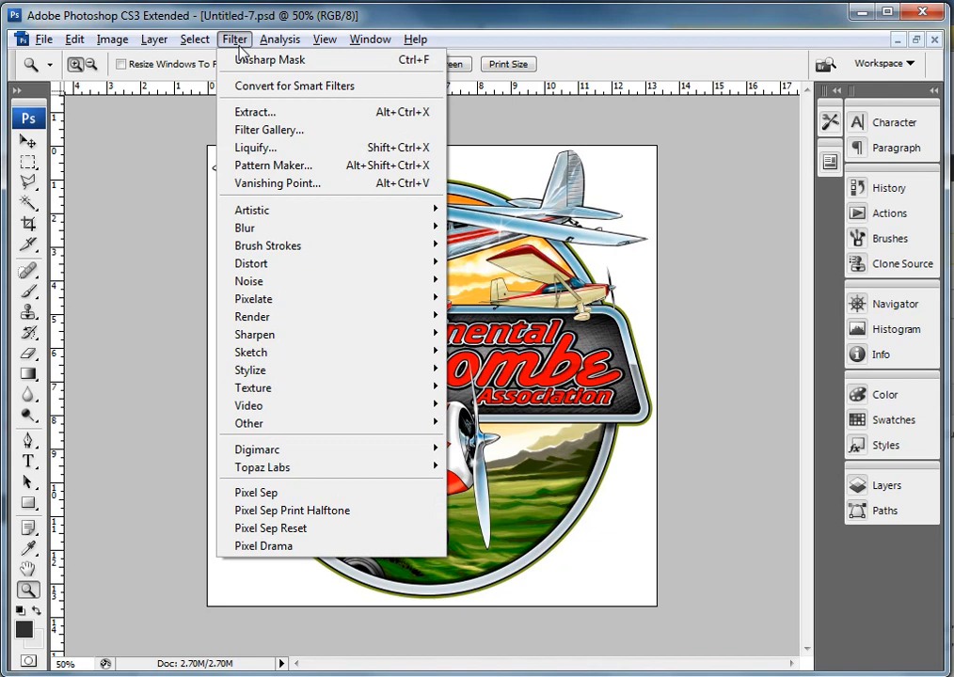
{"action": "left_click", "coordinate": [274, 495]}
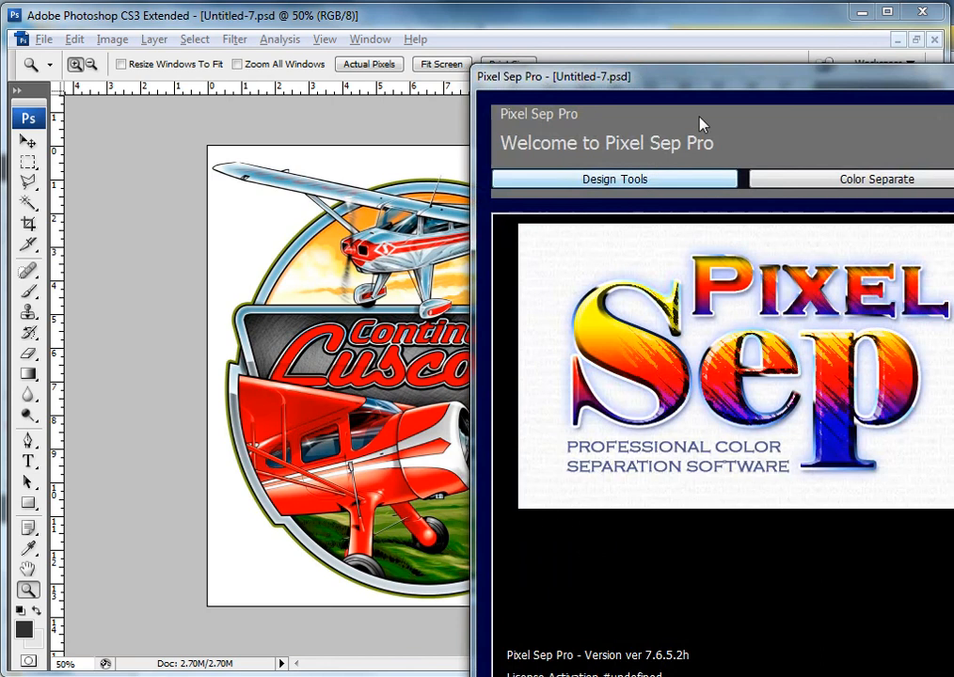
{"action": "left_click_drag", "start_coordinate": [634, 71], "coordinate": [258, 25]}
{"action": "left_click", "coordinate": [383, 130]}
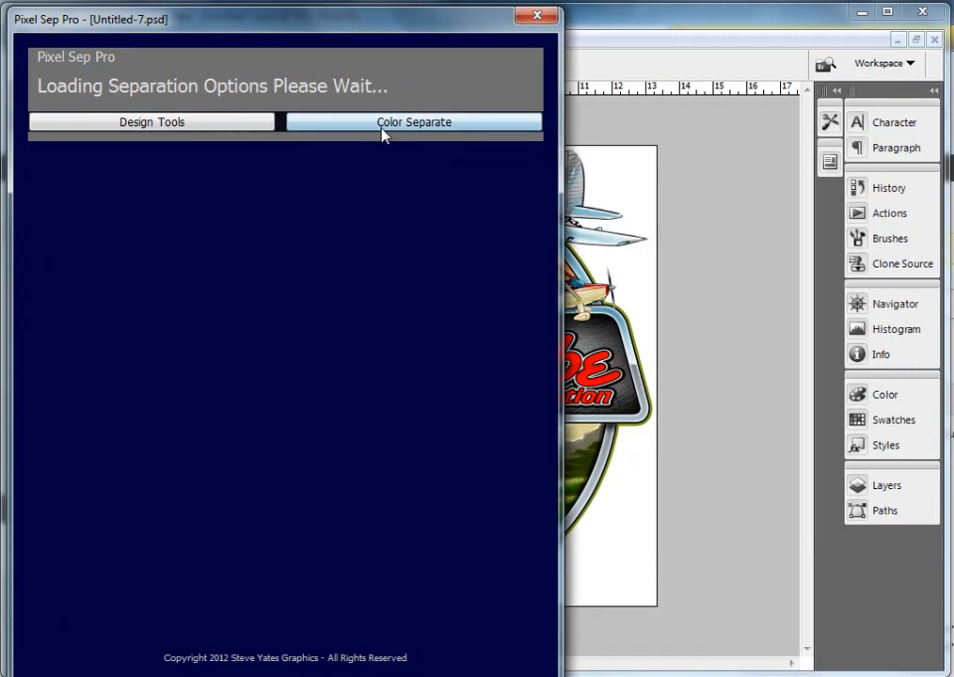
{"action": "left_click", "coordinate": [118, 248]}
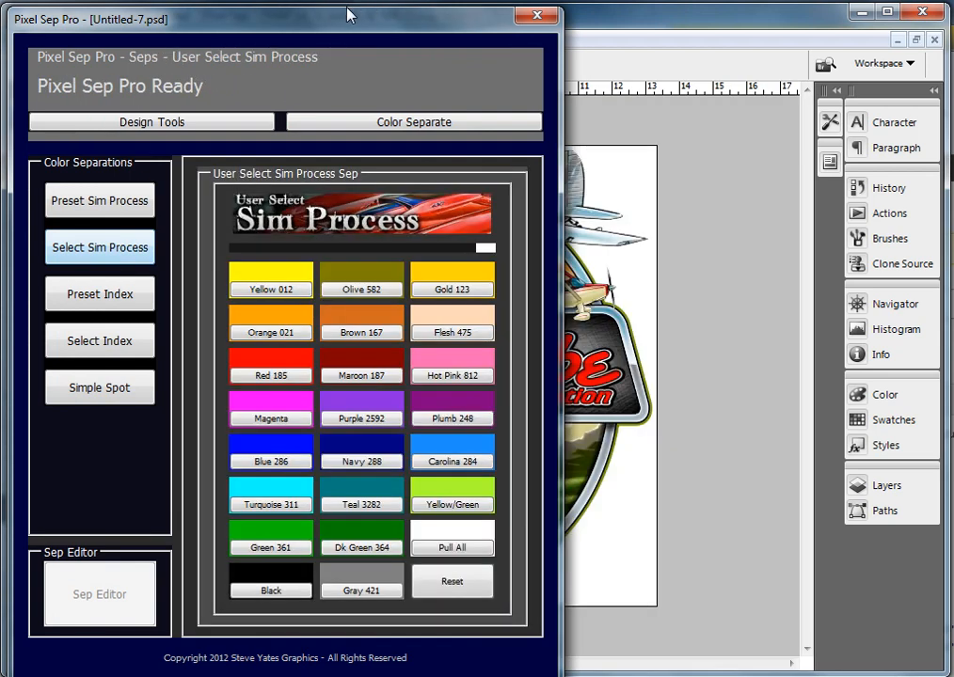
{"action": "left_click_drag", "start_coordinate": [252, 19], "coordinate": [952, 33]}
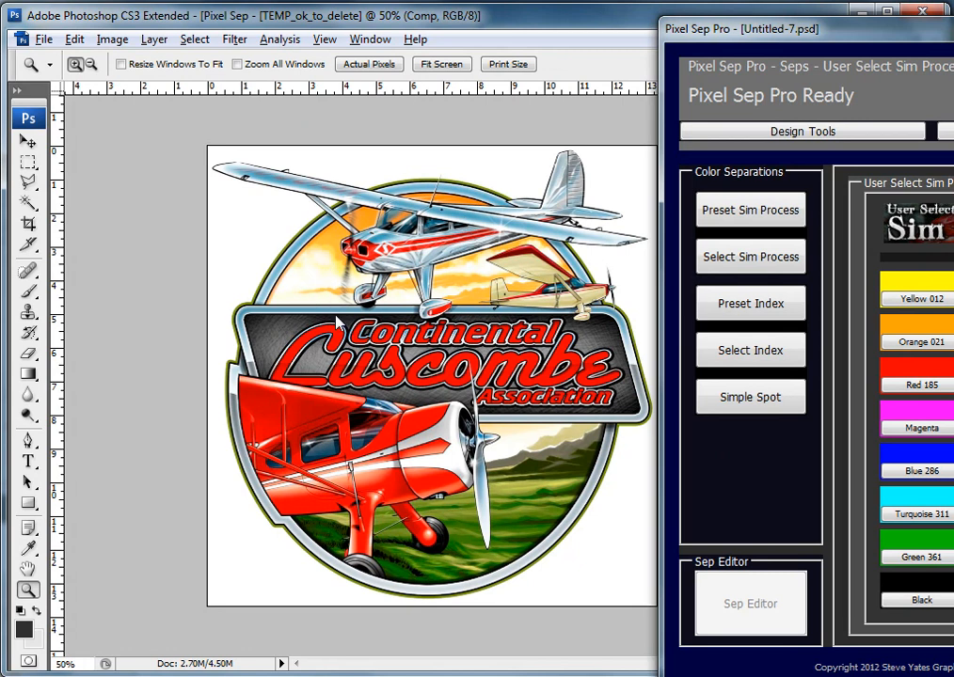
Pull Green 361 saturated, and test Dk Green 349 but leave it out of the separation
{"action": "left_click", "coordinate": [927, 560]}
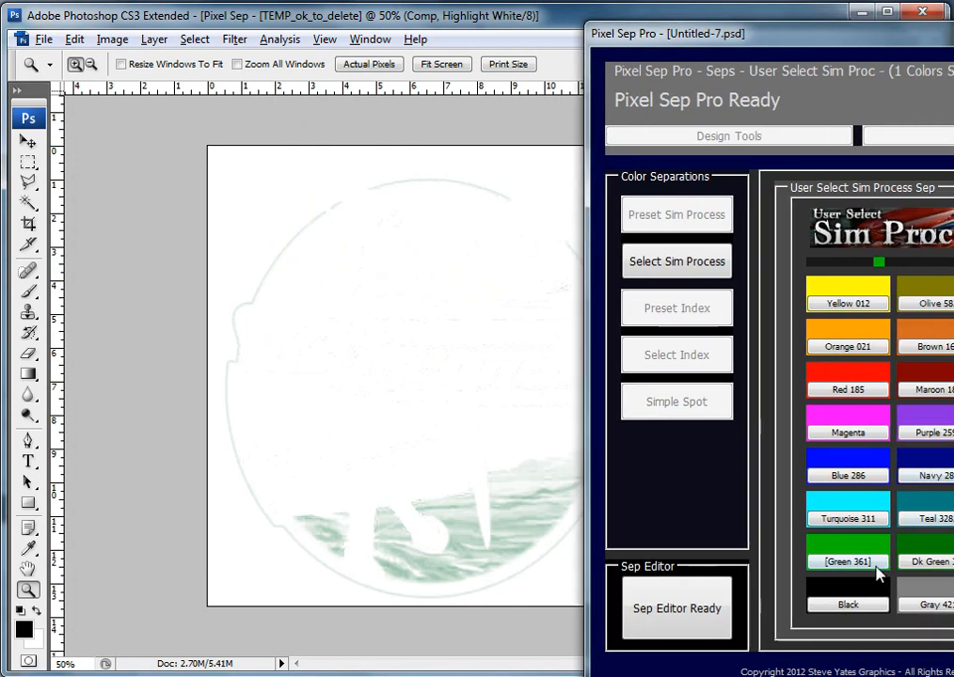
{"action": "left_click", "coordinate": [880, 567]}
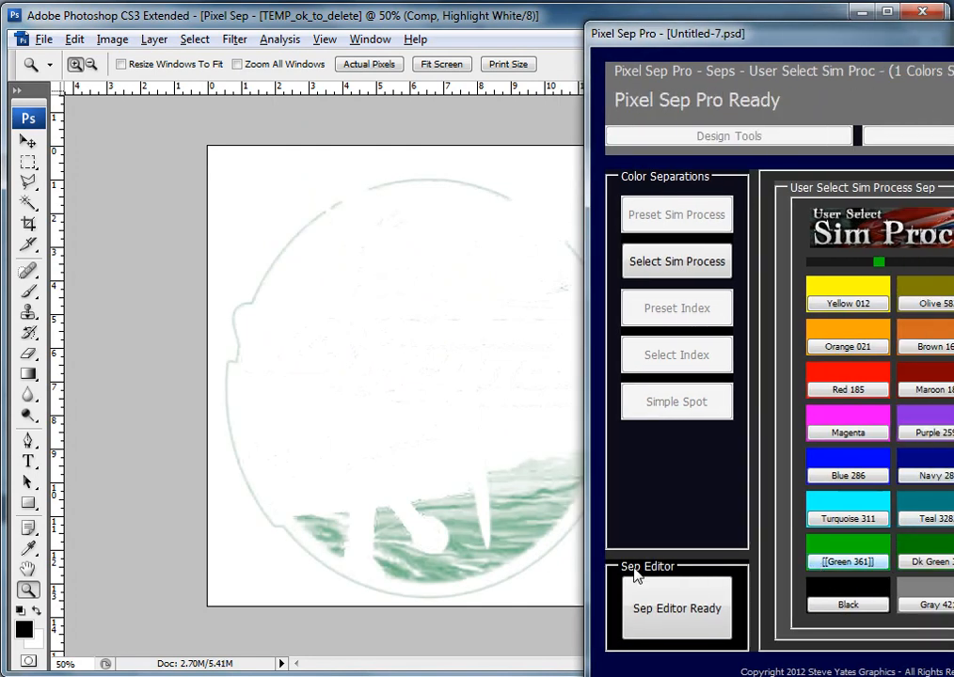
{"action": "left_click", "coordinate": [924, 561]}
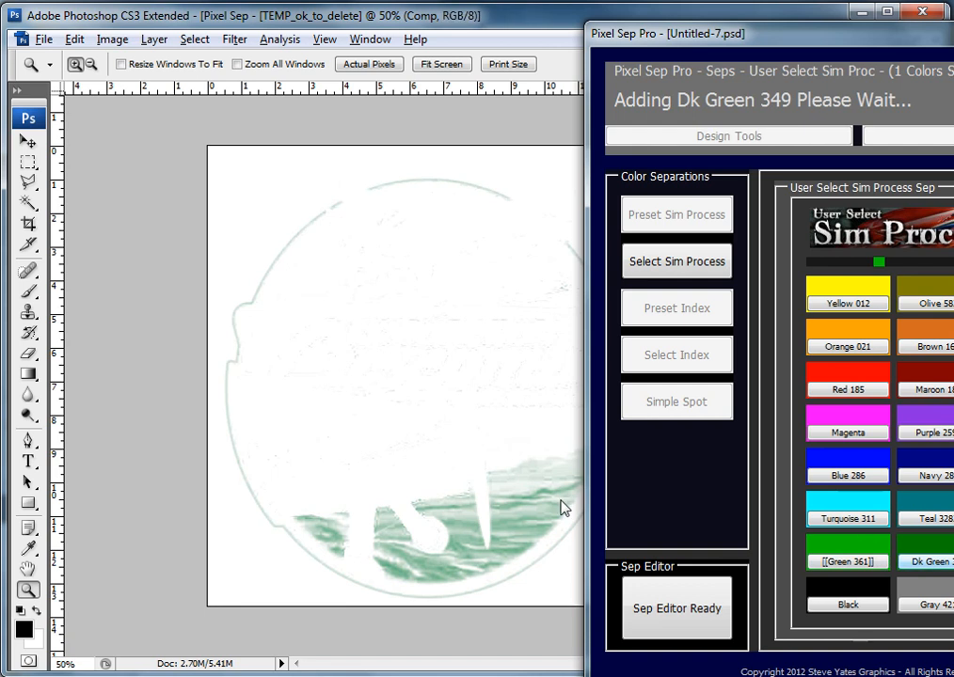
{"action": "left_click", "coordinate": [936, 563]}
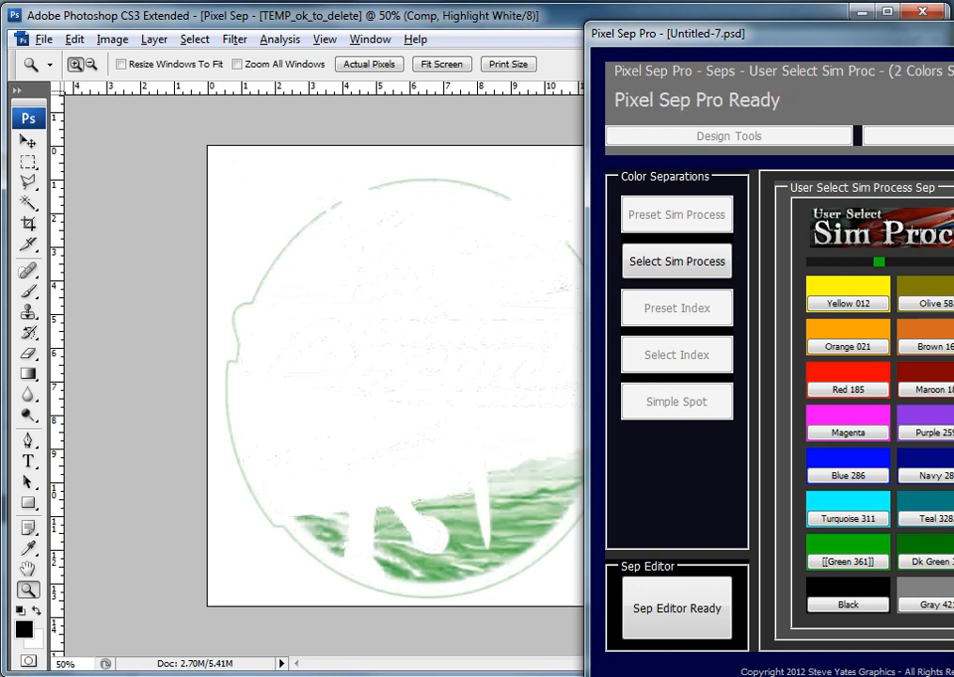
Pull Yellow 012 and Red 185 into the separation and saturate both
{"action": "left_click", "coordinate": [858, 304]}
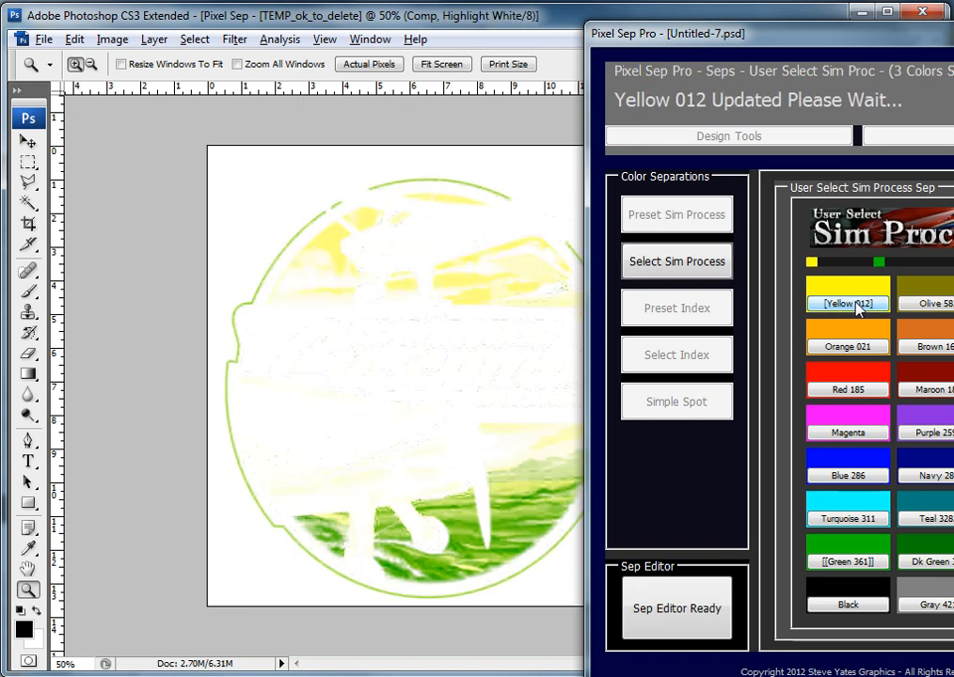
{"action": "left_click", "coordinate": [856, 305]}
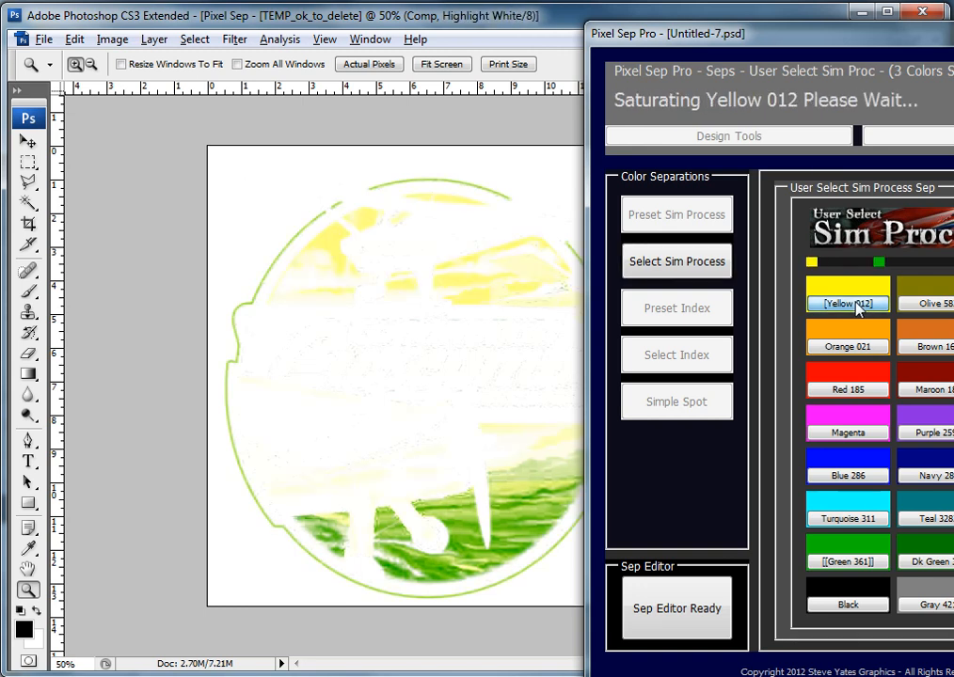
{"action": "left_click", "coordinate": [854, 390]}
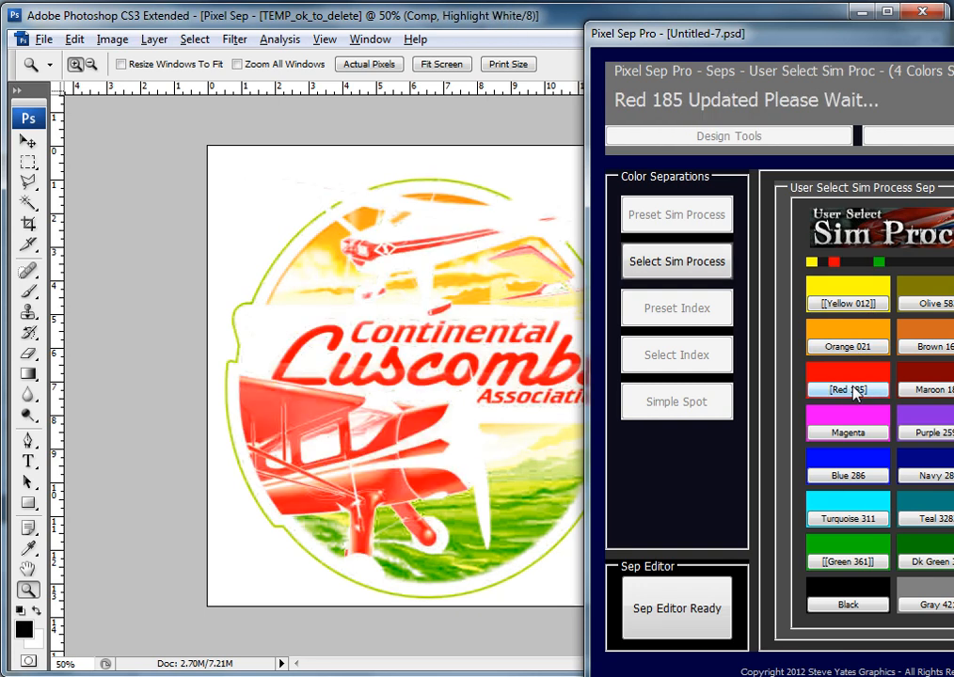
{"action": "left_click", "coordinate": [854, 391]}
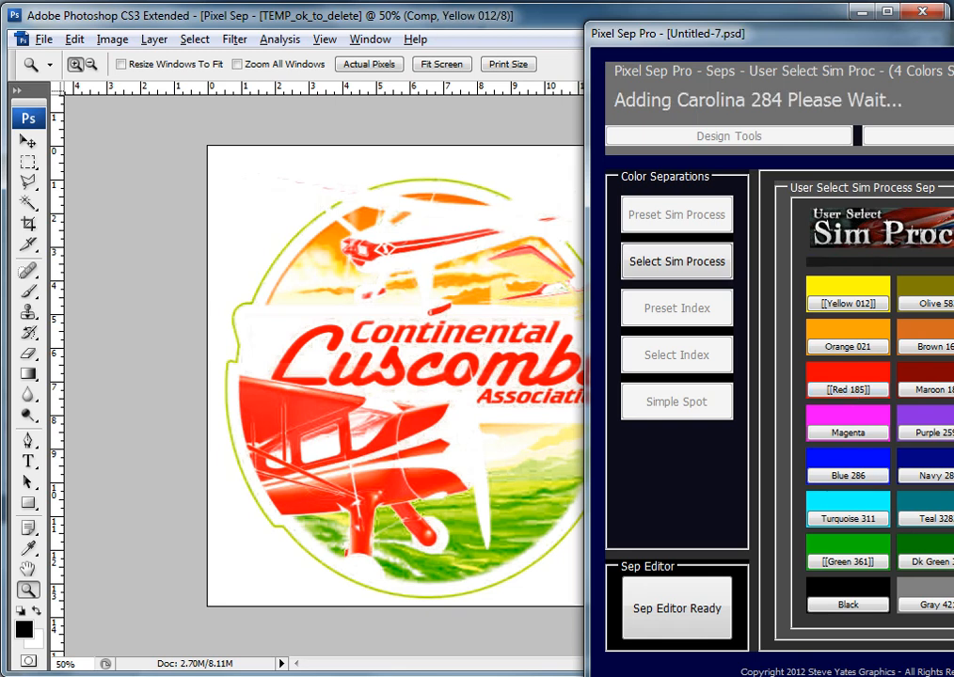
{"action": "left_click_drag", "start_coordinate": [842, 26], "coordinate": [665, 23]}
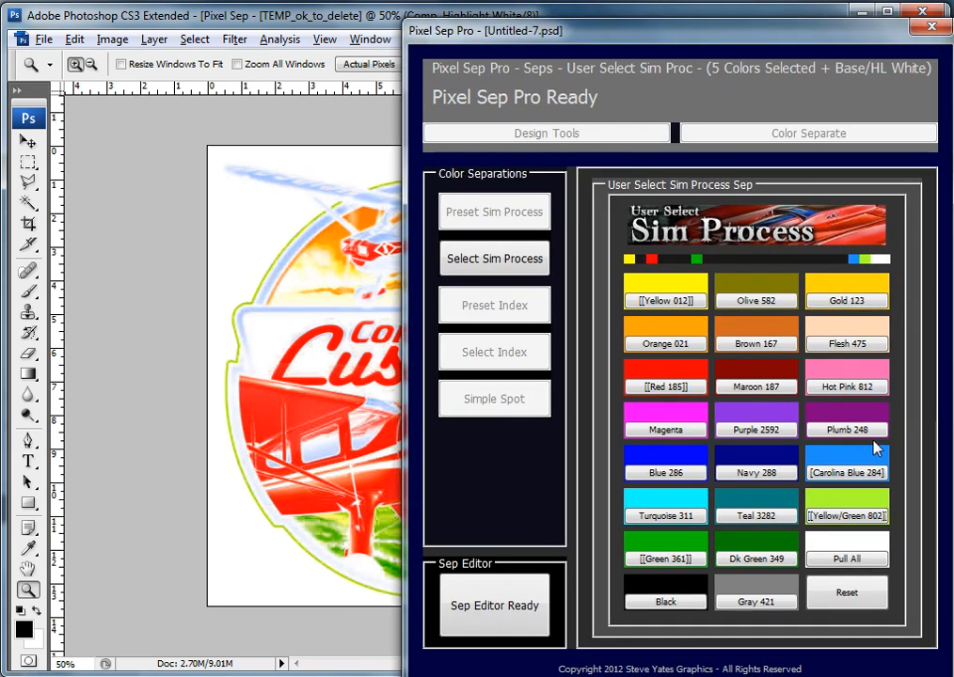
Pull Carolina Blue 284 at its unsaturated level, and add Black and Gray 421 to the separation
{"action": "left_click", "coordinate": [843, 478]}
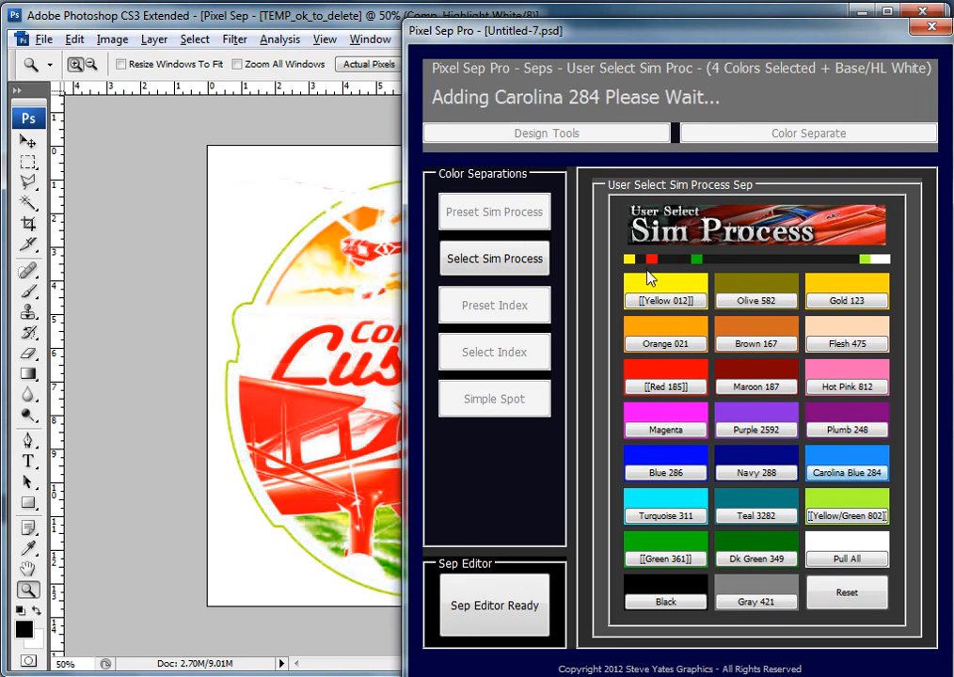
{"action": "left_click_drag", "start_coordinate": [563, 31], "coordinate": [679, 9]}
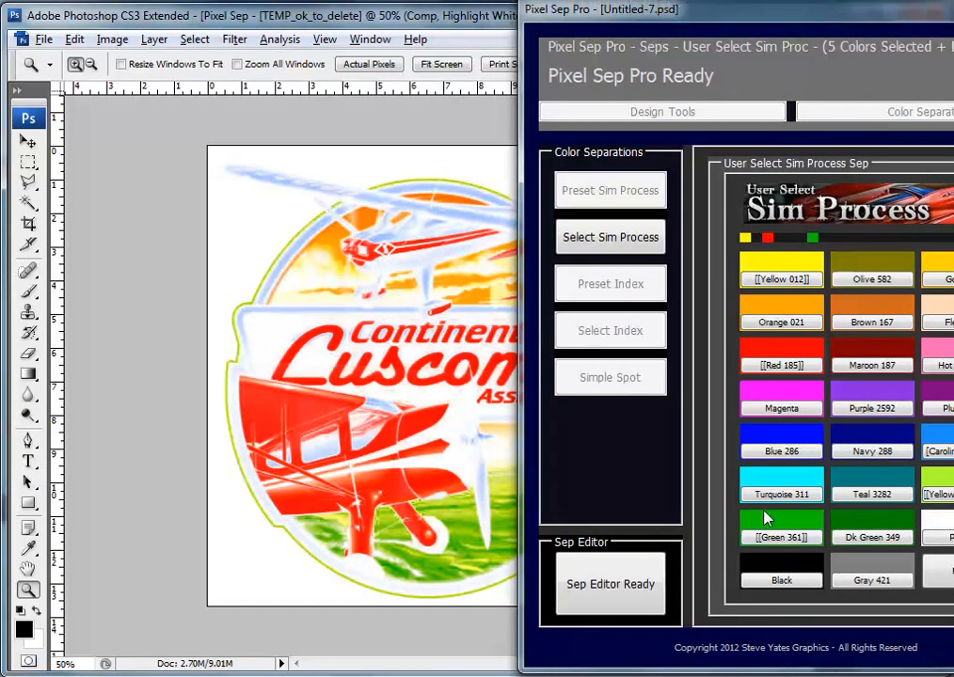
{"action": "left_click", "coordinate": [779, 580]}
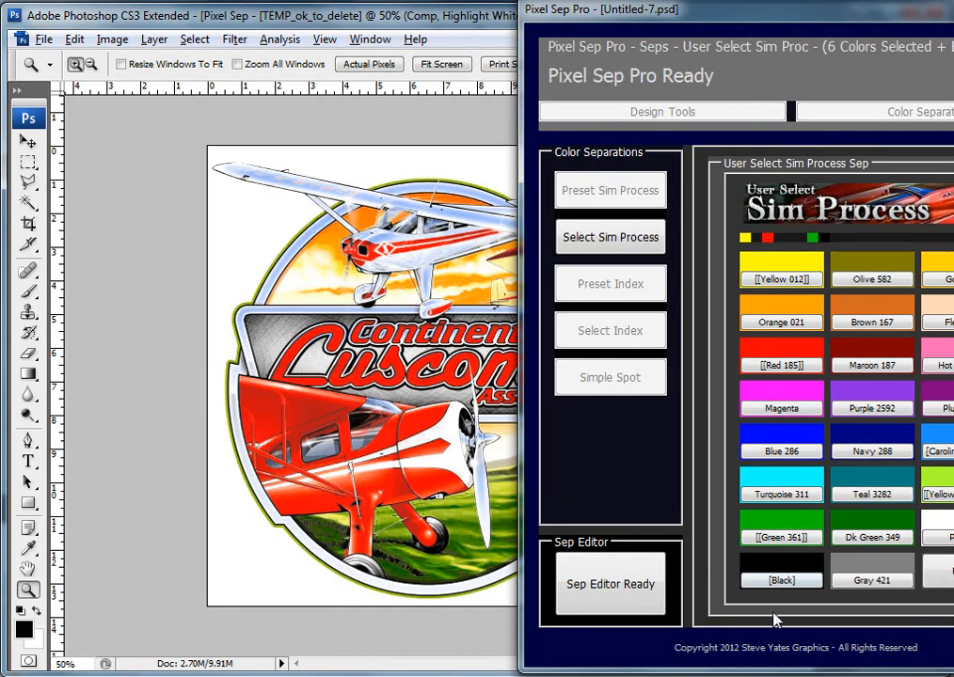
{"action": "left_click", "coordinate": [857, 578]}
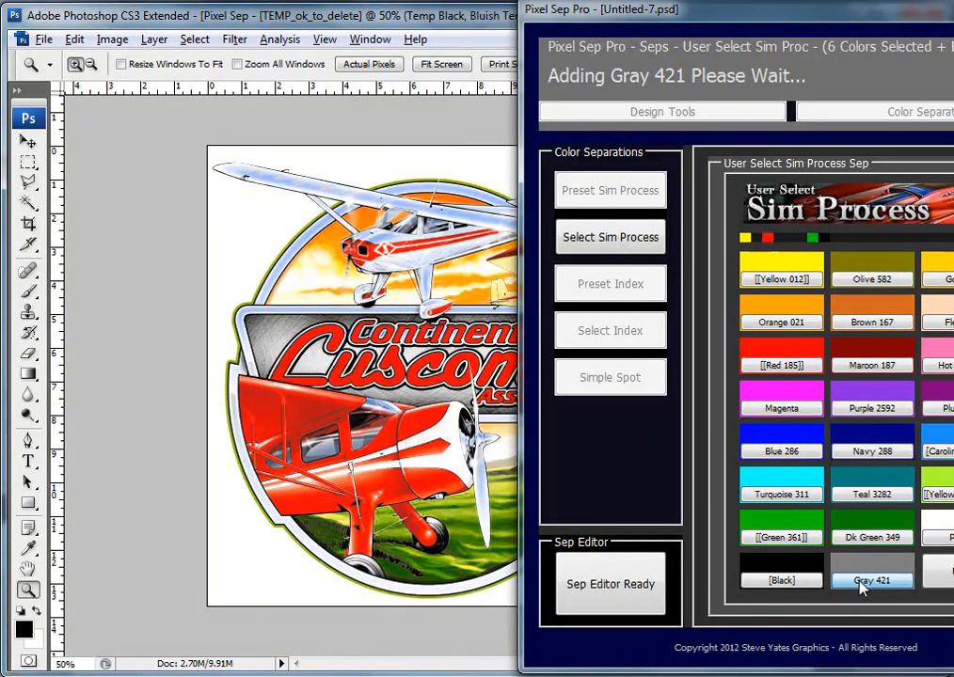
Open the selected colors in the Sep Editor, turn off Highlight White, and set the garment color to White
{"action": "left_click", "coordinate": [613, 592]}
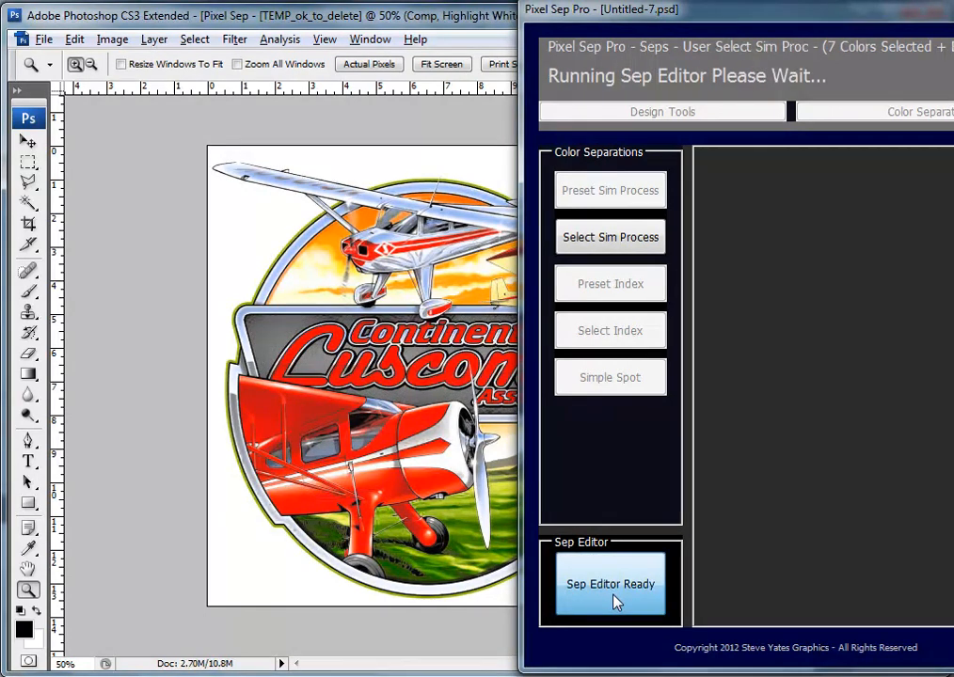
{"action": "left_click_drag", "start_coordinate": [773, 29], "coordinate": [664, 37]}
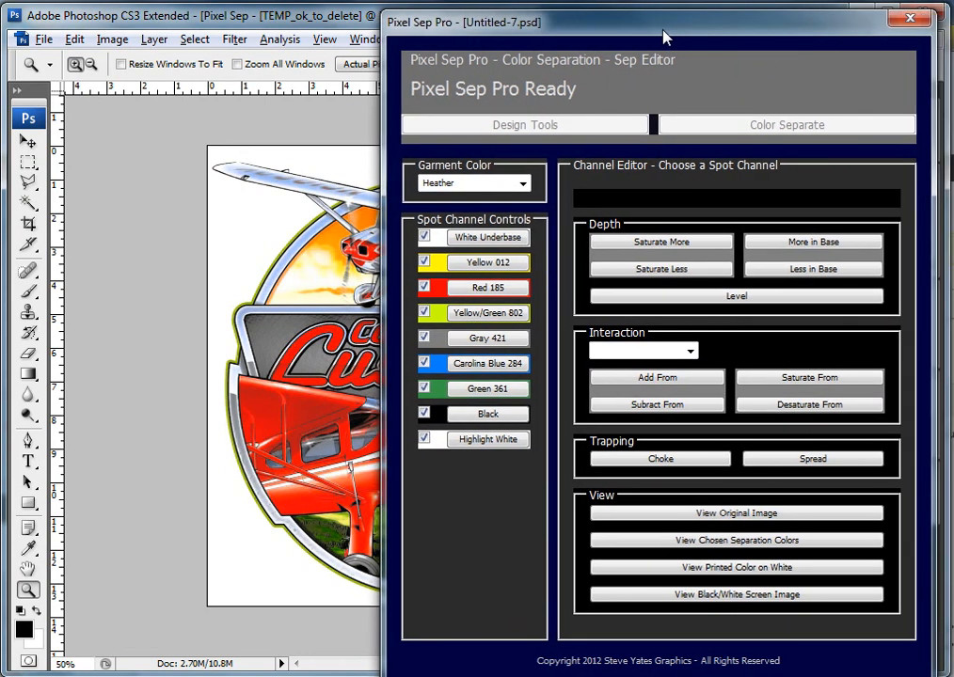
{"action": "left_click", "coordinate": [424, 439]}
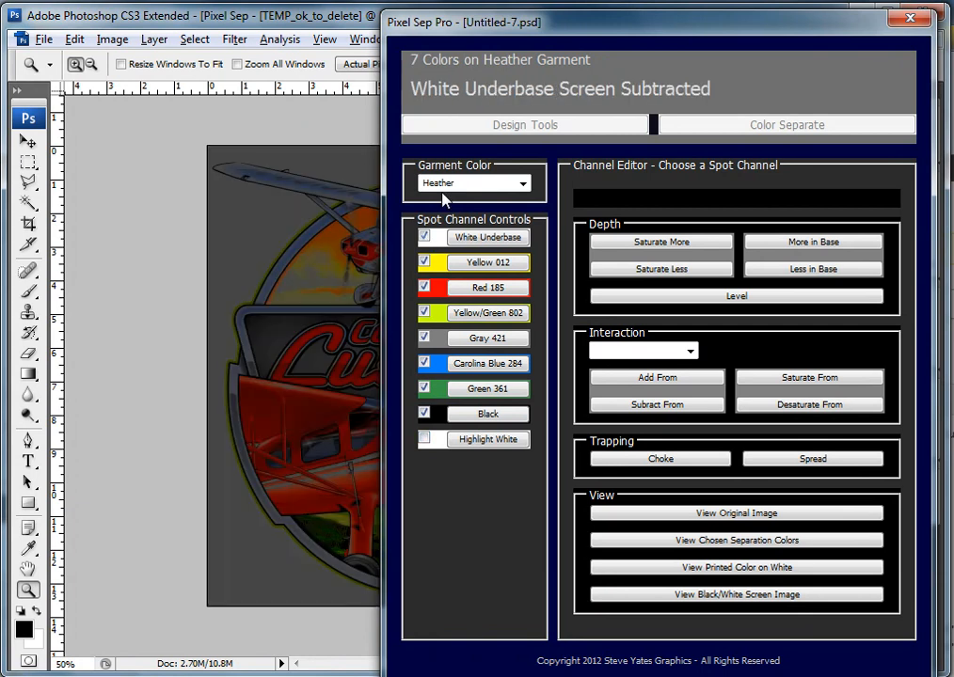
{"action": "left_click", "coordinate": [522, 183]}
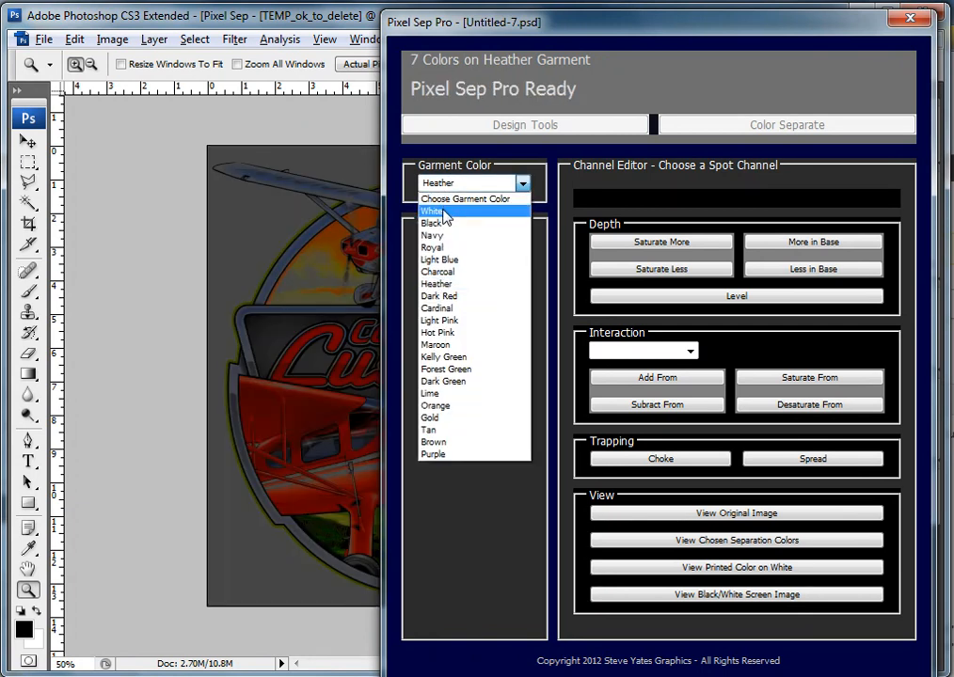
{"action": "left_click", "coordinate": [442, 211]}
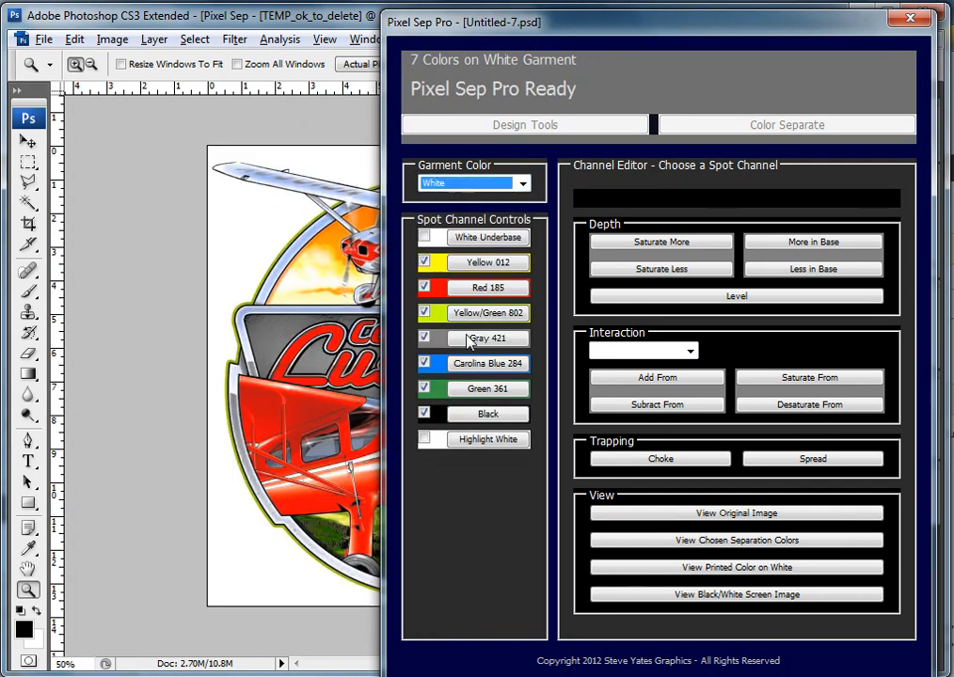
Turn off the Gray 421 screen and choose Gray 421 as the interaction source
{"action": "left_click_drag", "start_coordinate": [520, 33], "coordinate": [722, 33]}
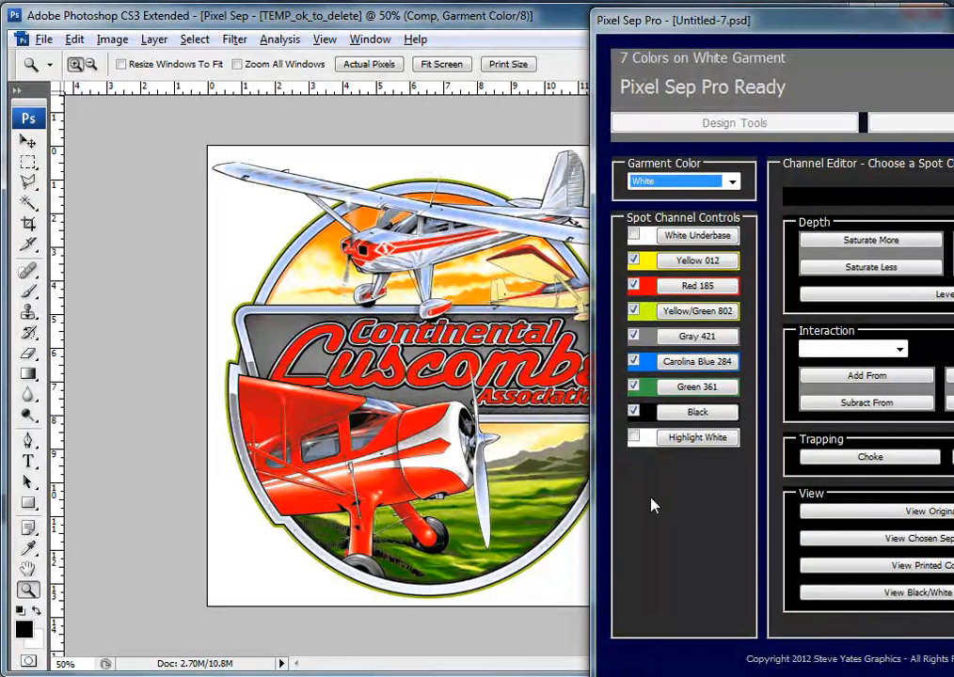
{"action": "left_click", "coordinate": [635, 336]}
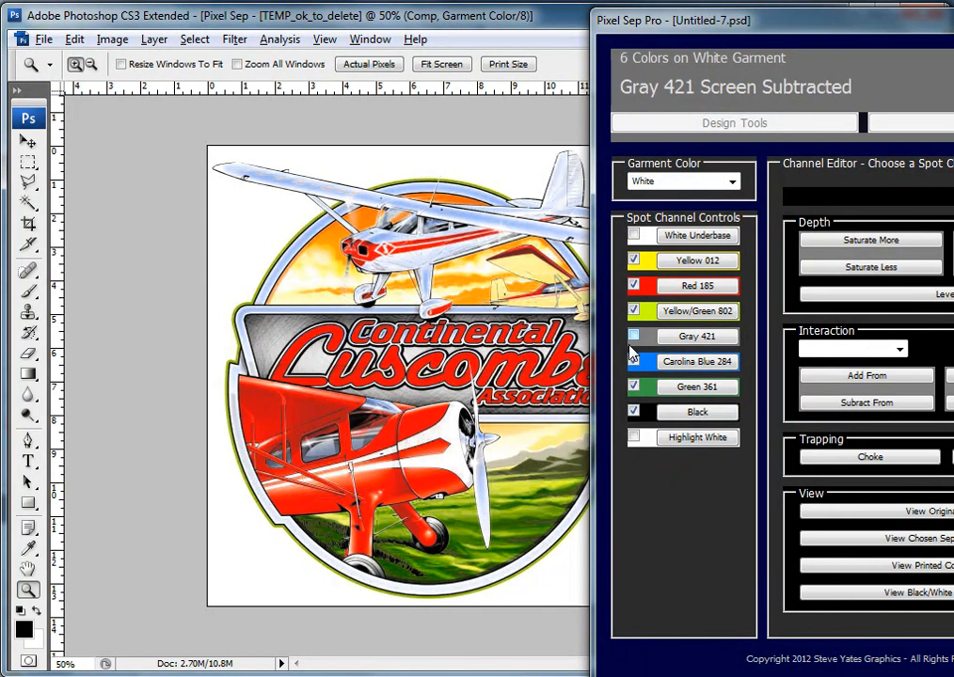
{"action": "left_click", "coordinate": [843, 349]}
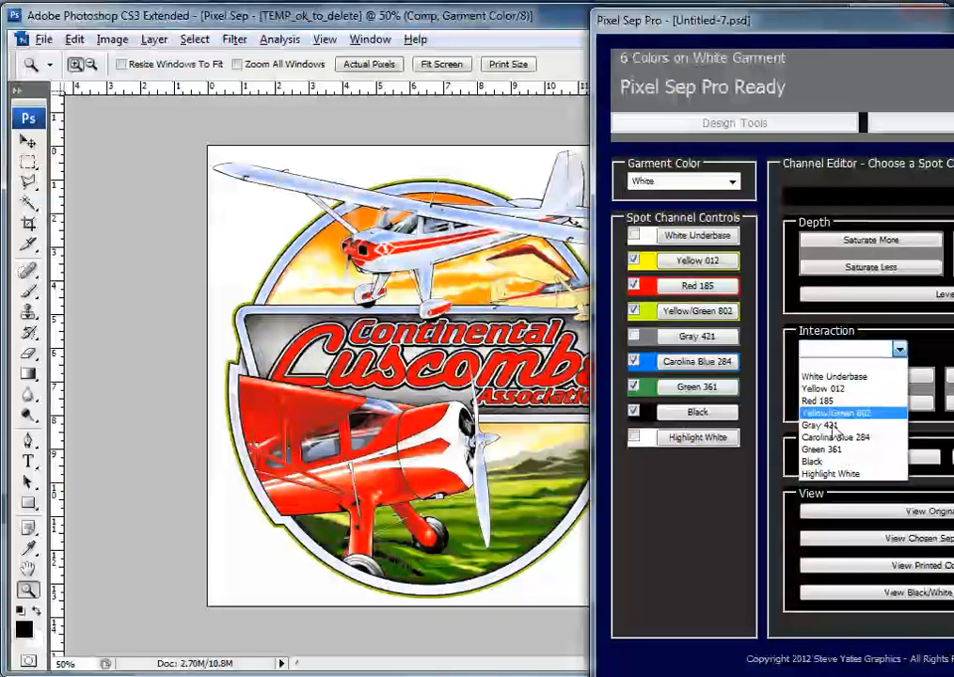
{"action": "left_click", "coordinate": [818, 426]}
{"action": "left_click", "coordinate": [691, 415]}
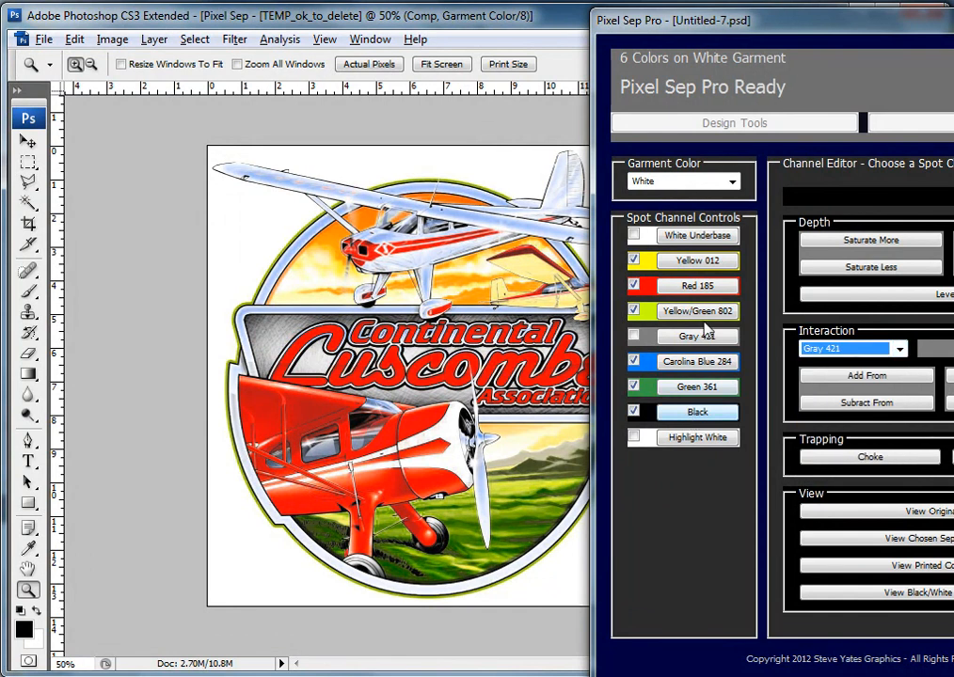
Add the Gray 421 data into the Yellow 012, Red 185, and Carolina Blue 284 channels
{"action": "left_click", "coordinate": [697, 261]}
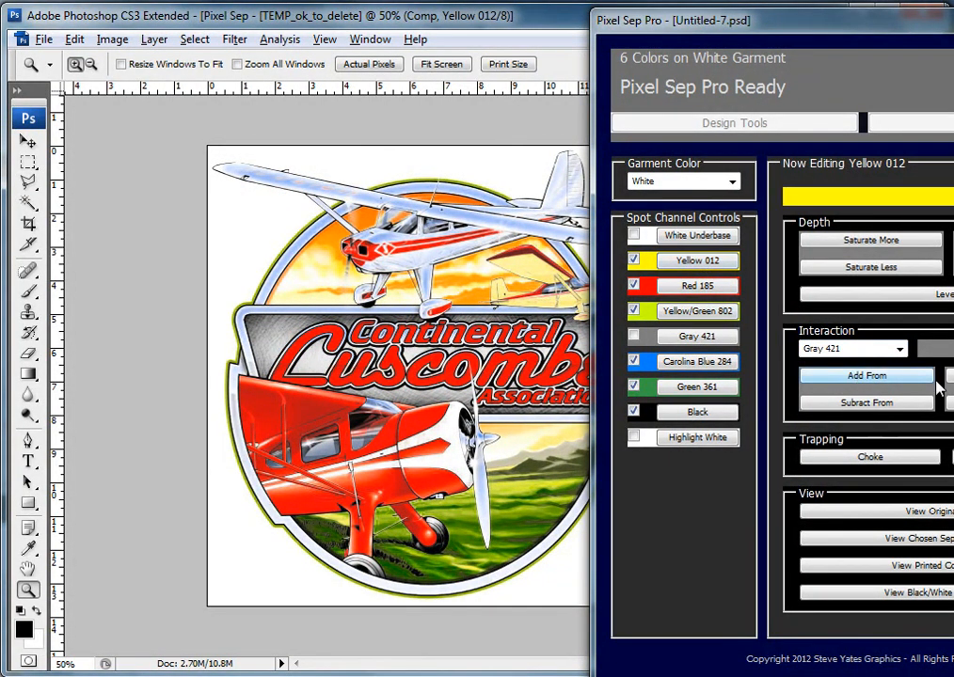
{"action": "left_click", "coordinate": [885, 381]}
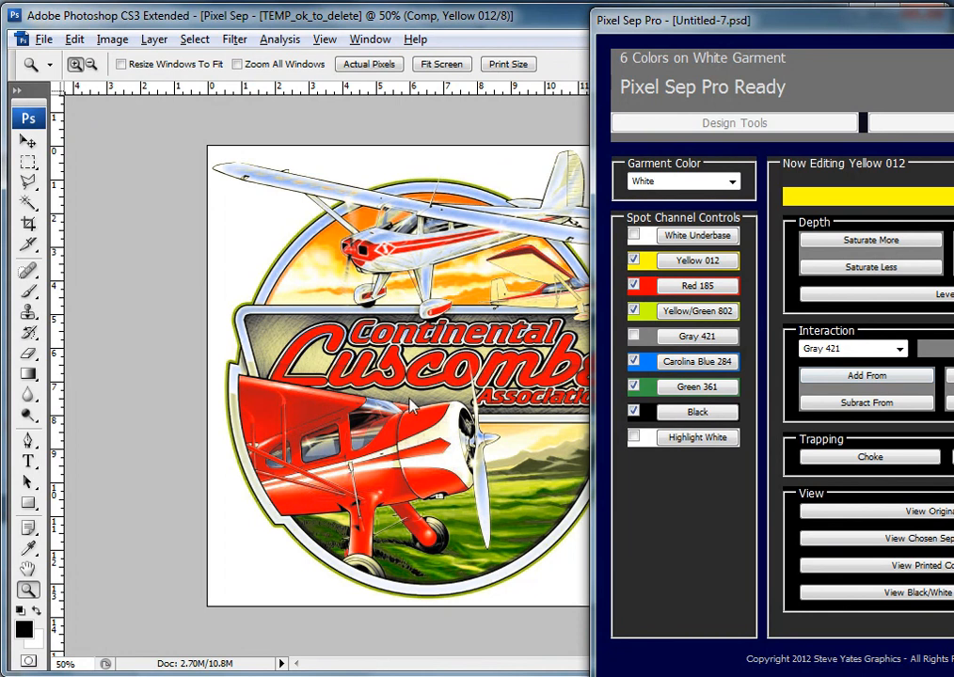
{"action": "left_click", "coordinate": [697, 285]}
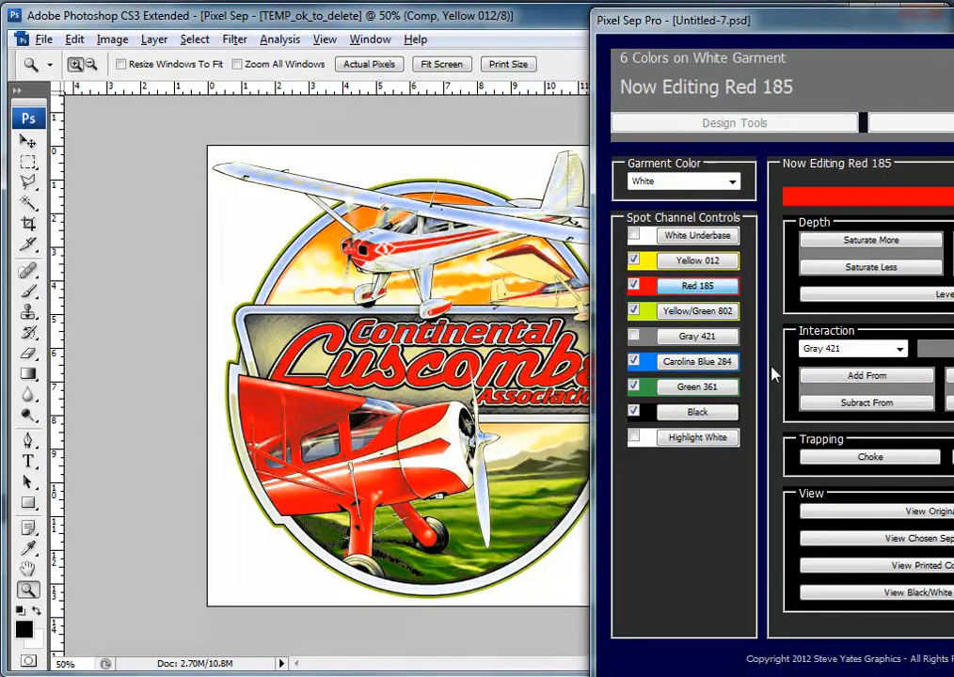
{"action": "left_click", "coordinate": [873, 378]}
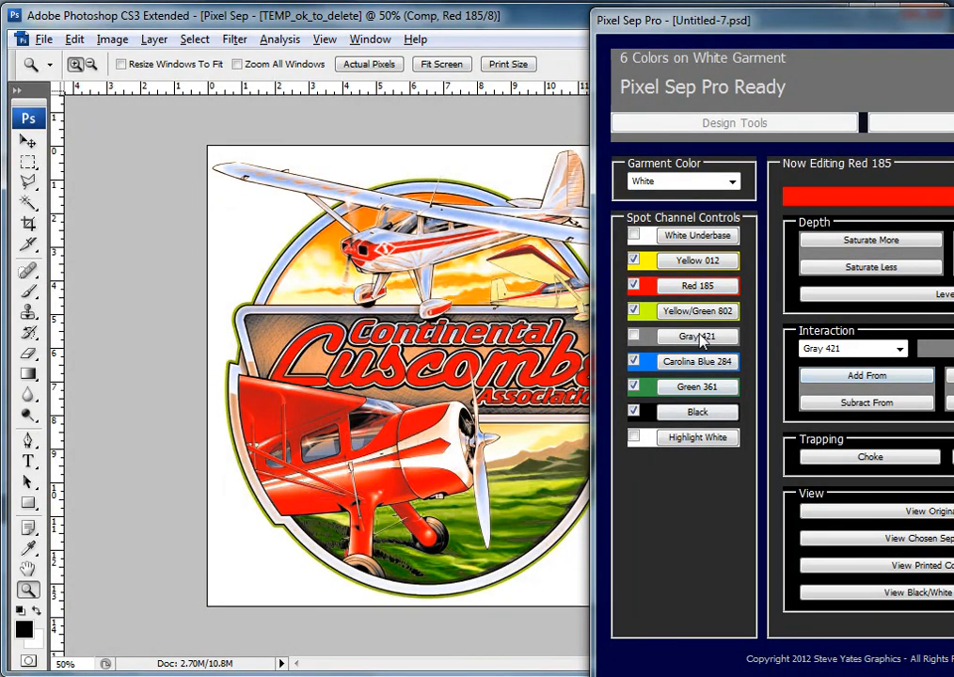
{"action": "left_click", "coordinate": [703, 363]}
{"action": "left_click", "coordinate": [851, 376]}
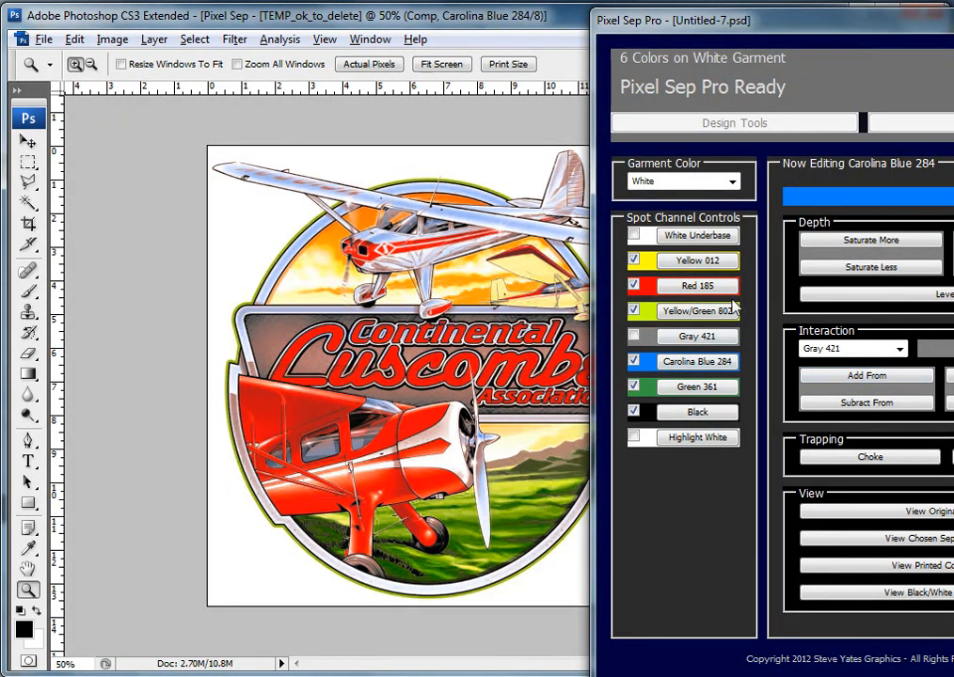
Desaturate Red 185 from Gray 421 repeatedly to take the red cast out of the gray areas
{"action": "left_click", "coordinate": [701, 285]}
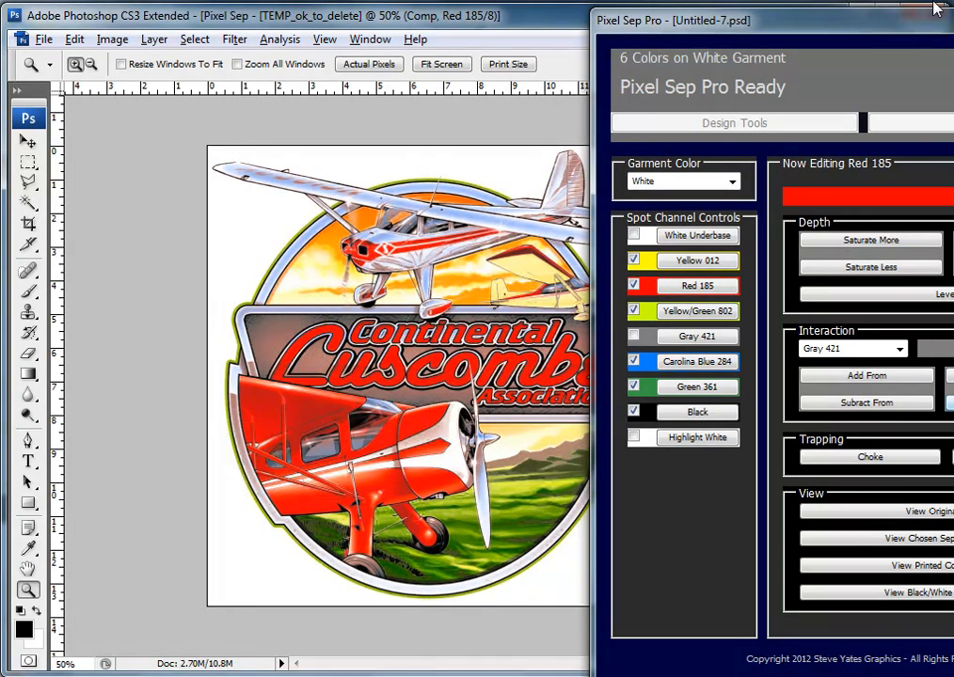
{"action": "left_click_drag", "start_coordinate": [932, 21], "coordinate": [680, 9]}
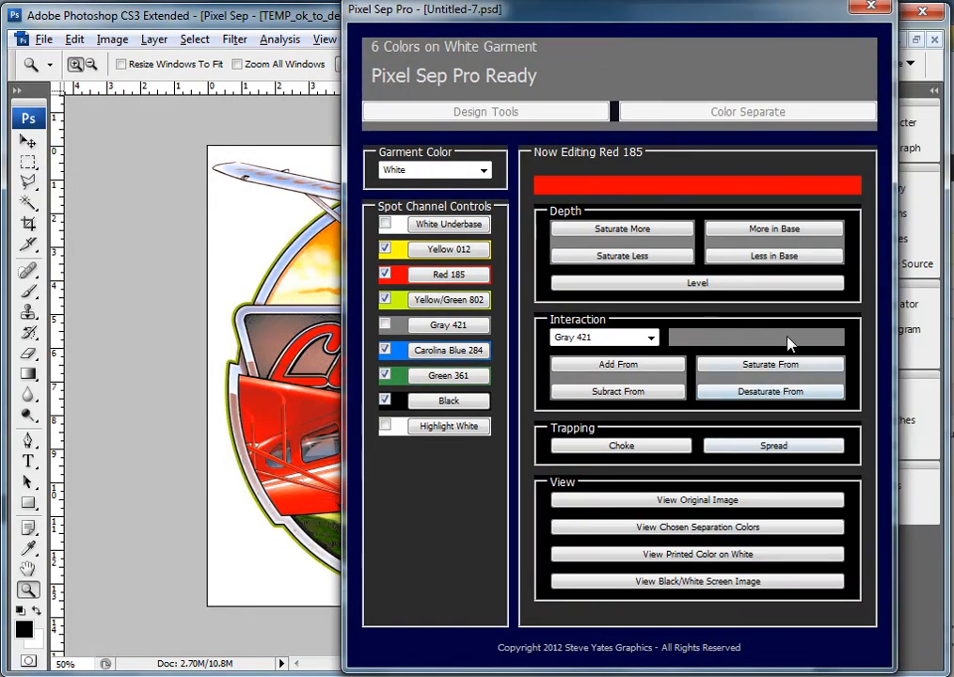
{"action": "left_click", "coordinate": [786, 388]}
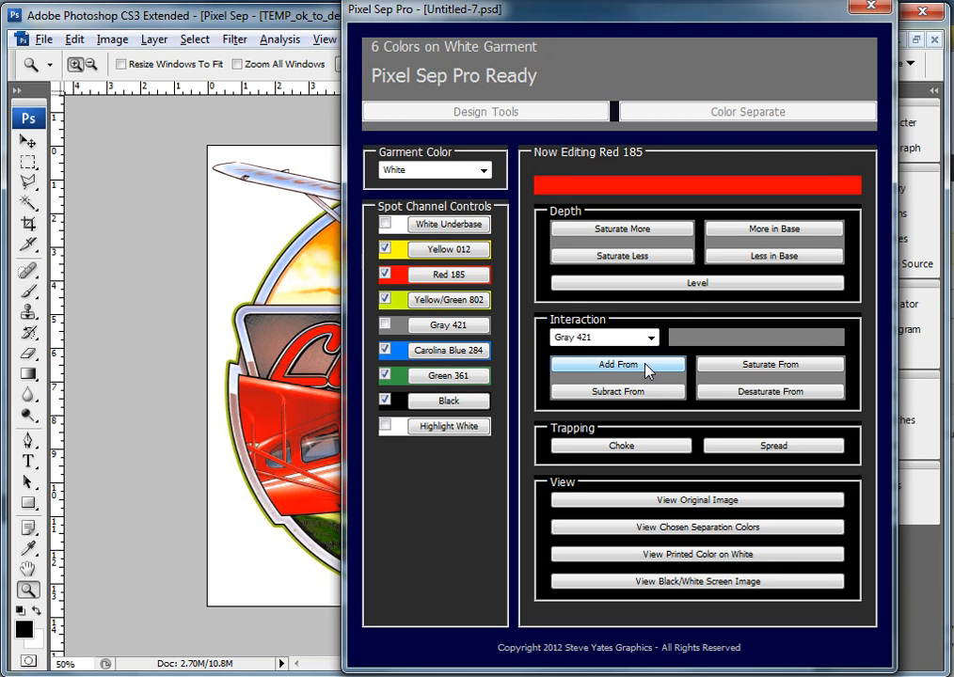
{"action": "left_click", "coordinate": [788, 389]}
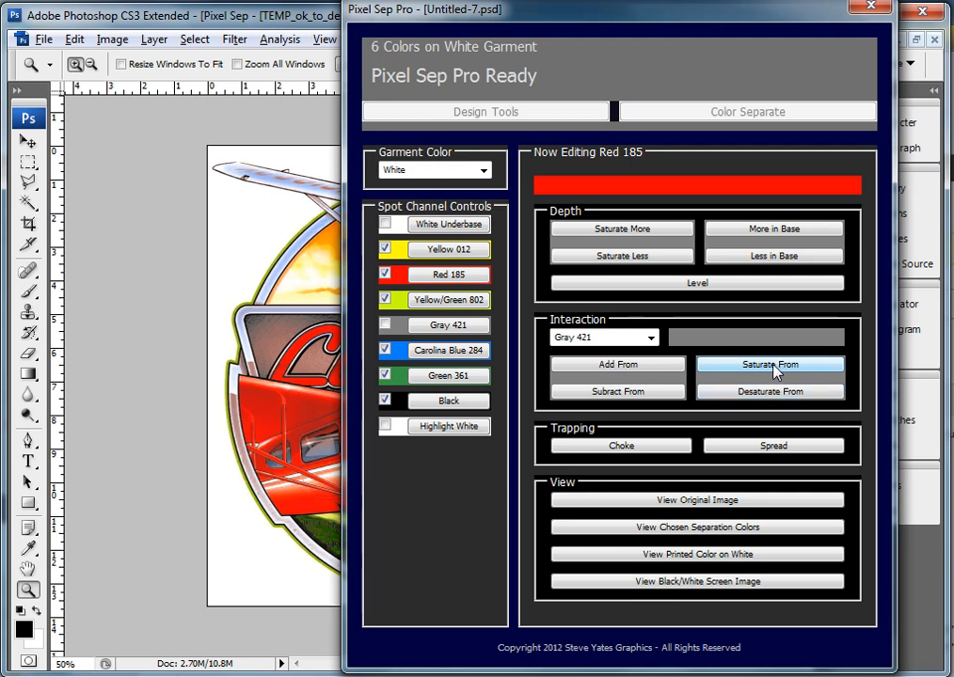
{"action": "left_click_drag", "start_coordinate": [733, 29], "coordinate": [914, 30]}
{"action": "left_click", "coordinate": [748, 362]}
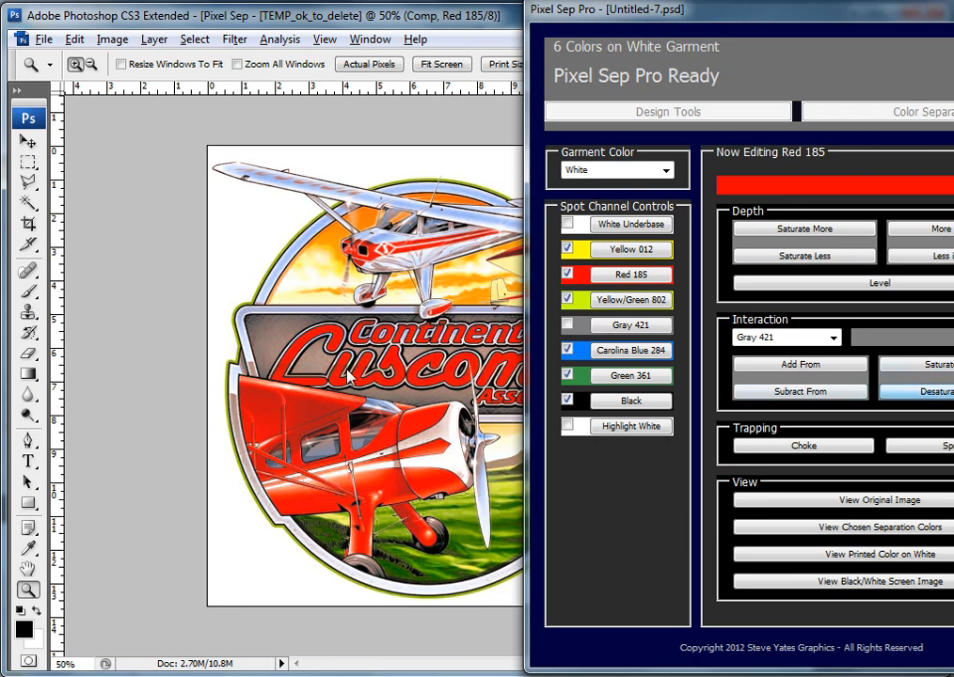
{"action": "left_click_drag", "start_coordinate": [740, 28], "coordinate": [612, 26]}
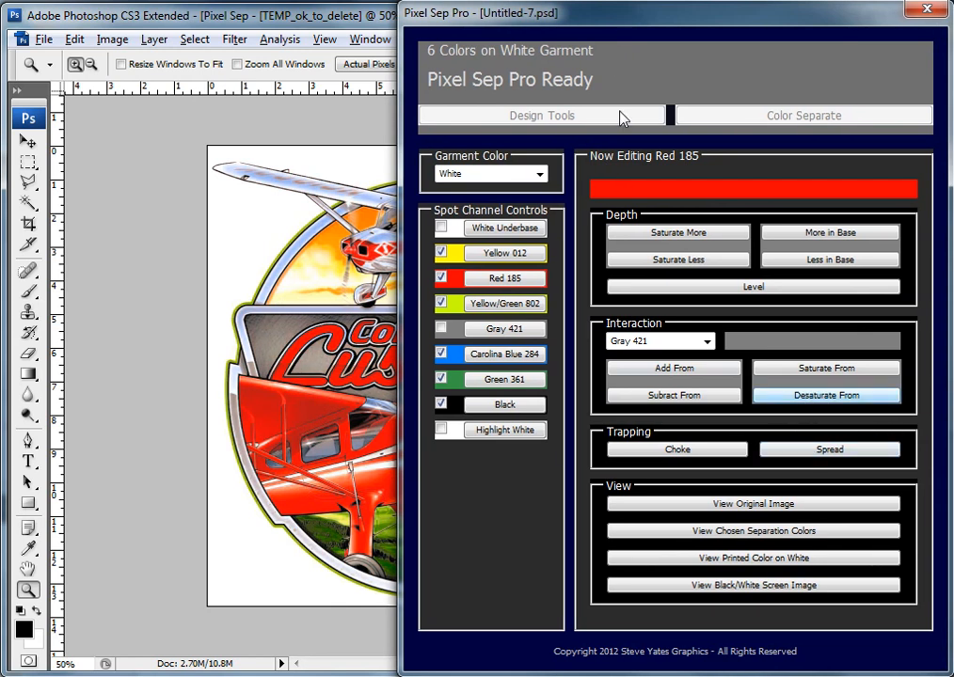
{"action": "left_click_drag", "start_coordinate": [647, 16], "coordinate": [723, 27]}
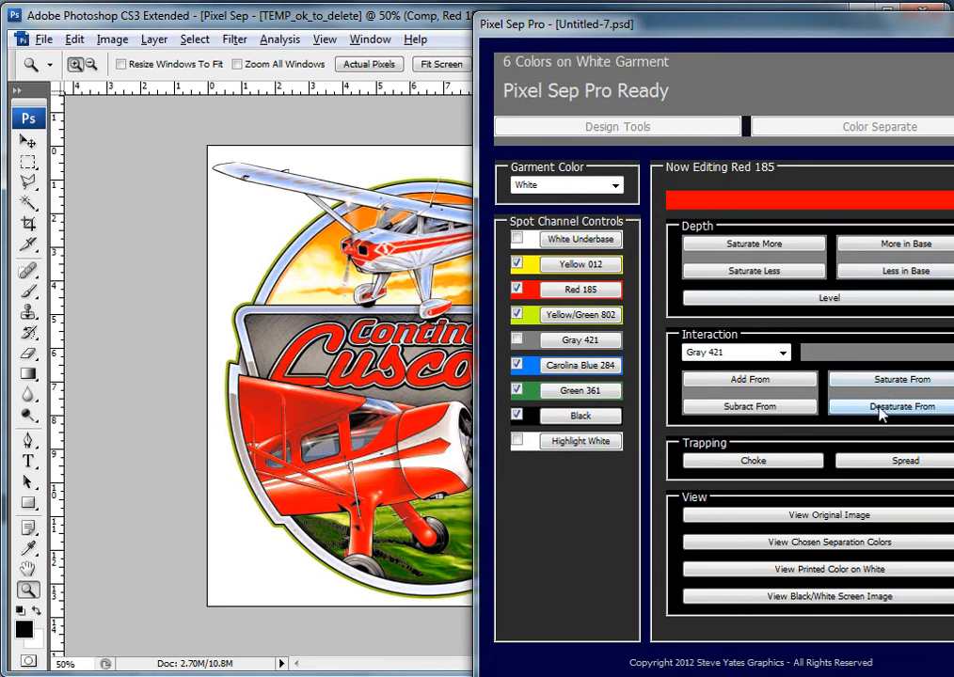
{"action": "left_click_drag", "start_coordinate": [721, 28], "coordinate": [904, 29]}
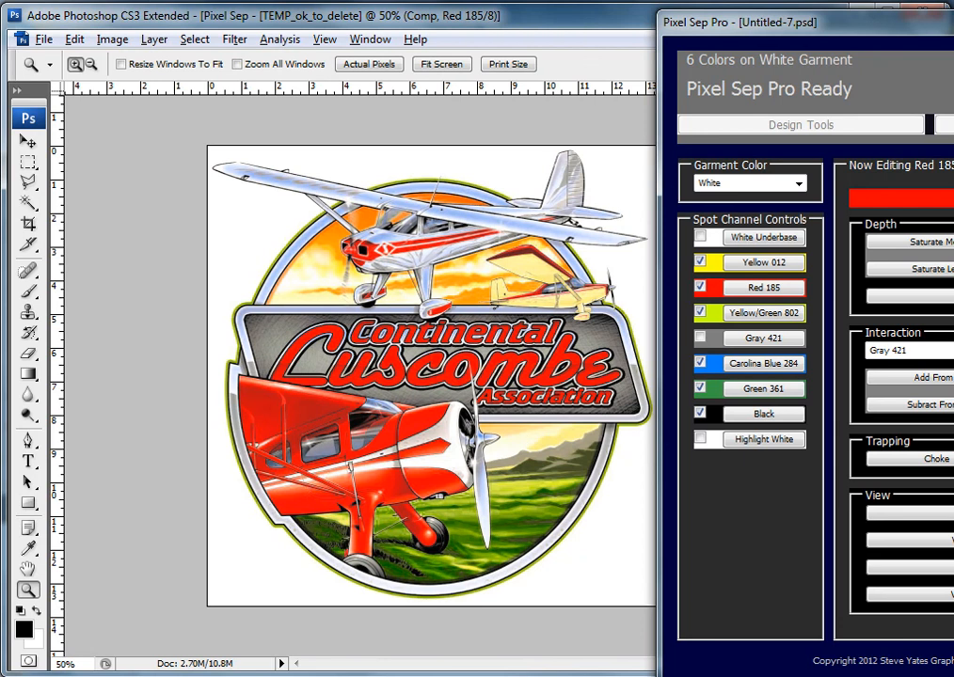
Compare the original image with the chosen separation colors
{"action": "left_click_drag", "start_coordinate": [951, 24], "coordinate": [780, 18]}
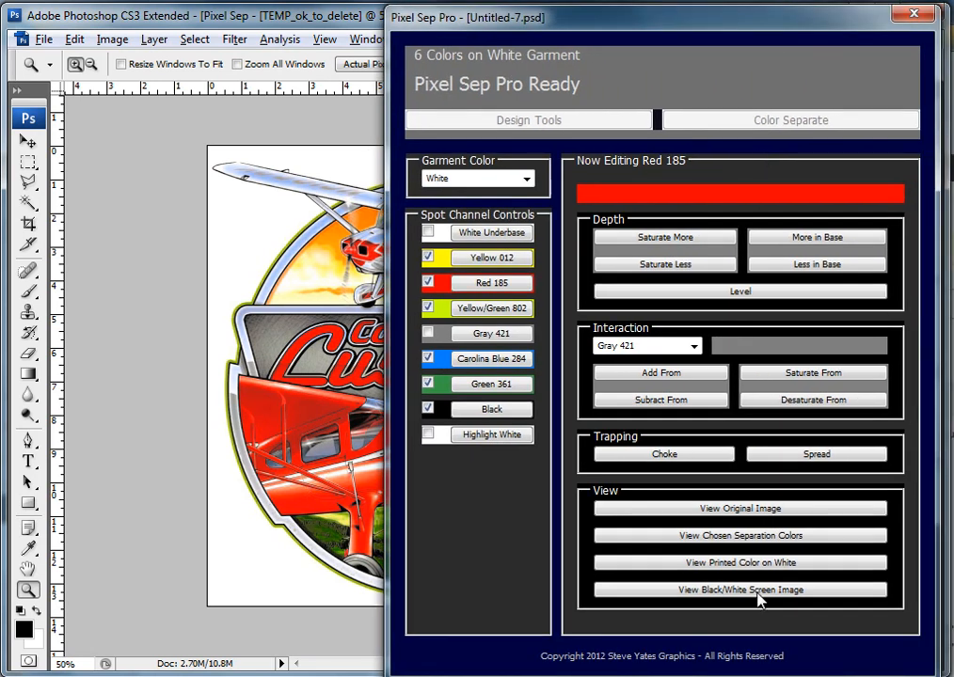
{"action": "left_click", "coordinate": [668, 264]}
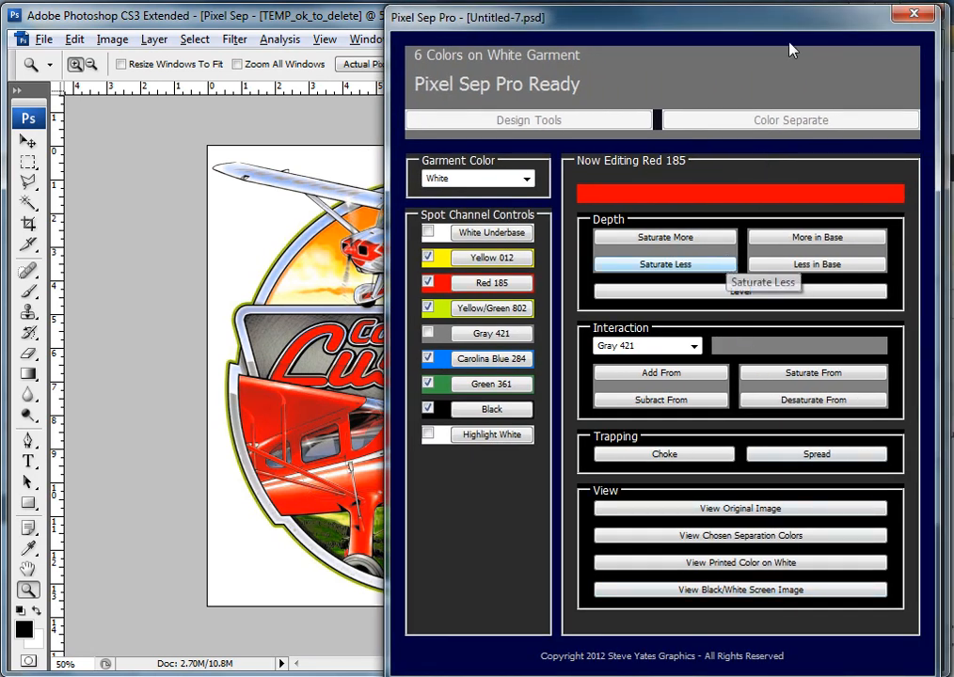
{"action": "left_click", "coordinate": [753, 564]}
{"action": "left_click_drag", "start_coordinate": [758, 25], "coordinate": [822, 17]}
{"action": "left_click", "coordinate": [780, 496]}
{"action": "left_click_drag", "start_coordinate": [666, 8], "coordinate": [547, 20]}
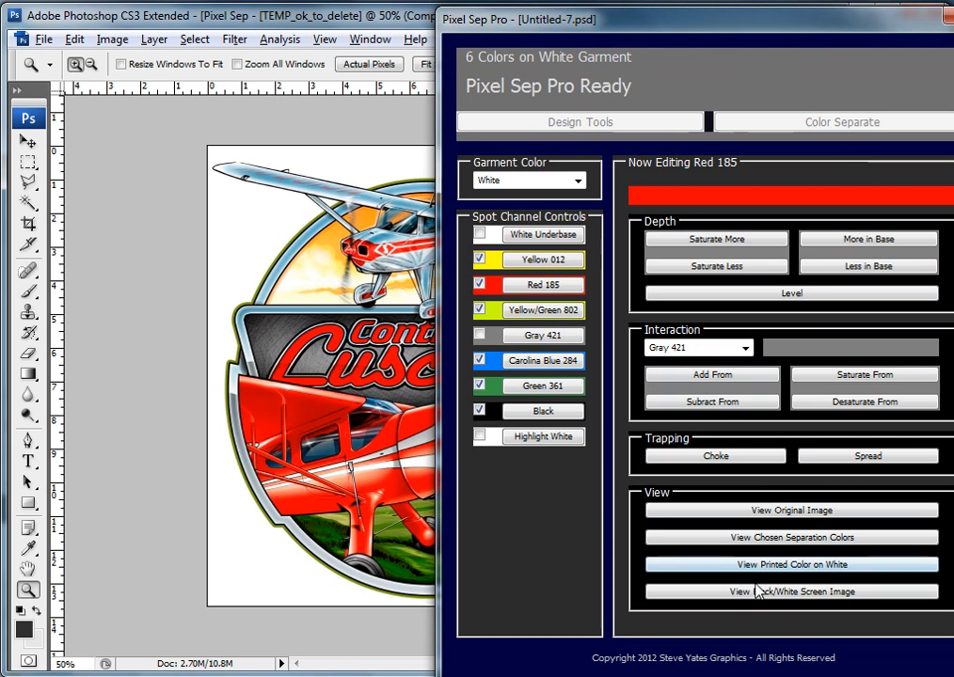
{"action": "left_click", "coordinate": [800, 539]}
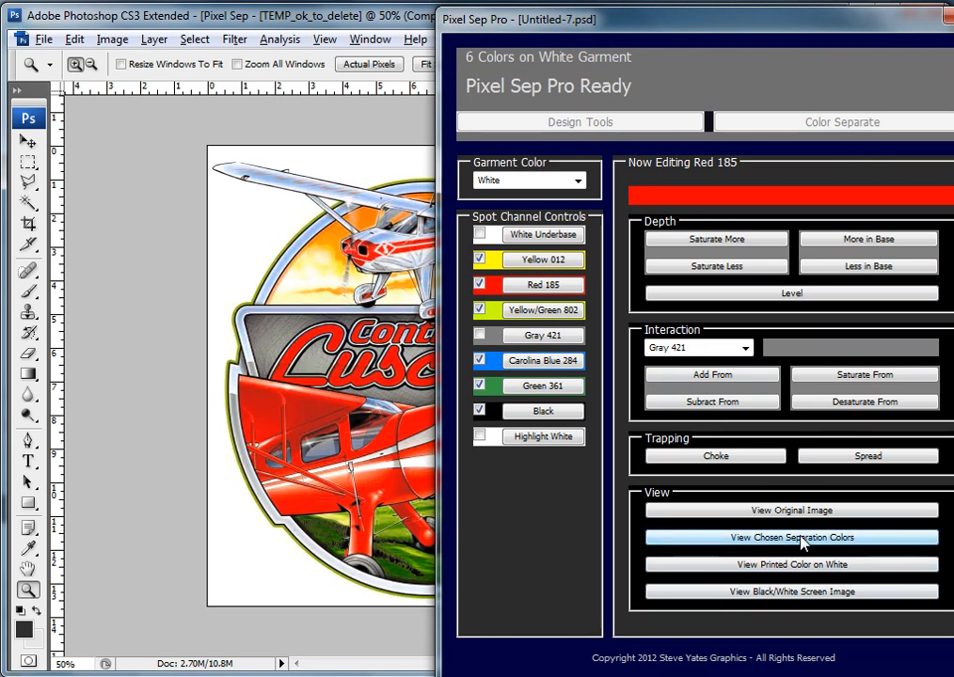
Saturate the Black channel more and check the separation against the original image
{"action": "left_click", "coordinate": [570, 414]}
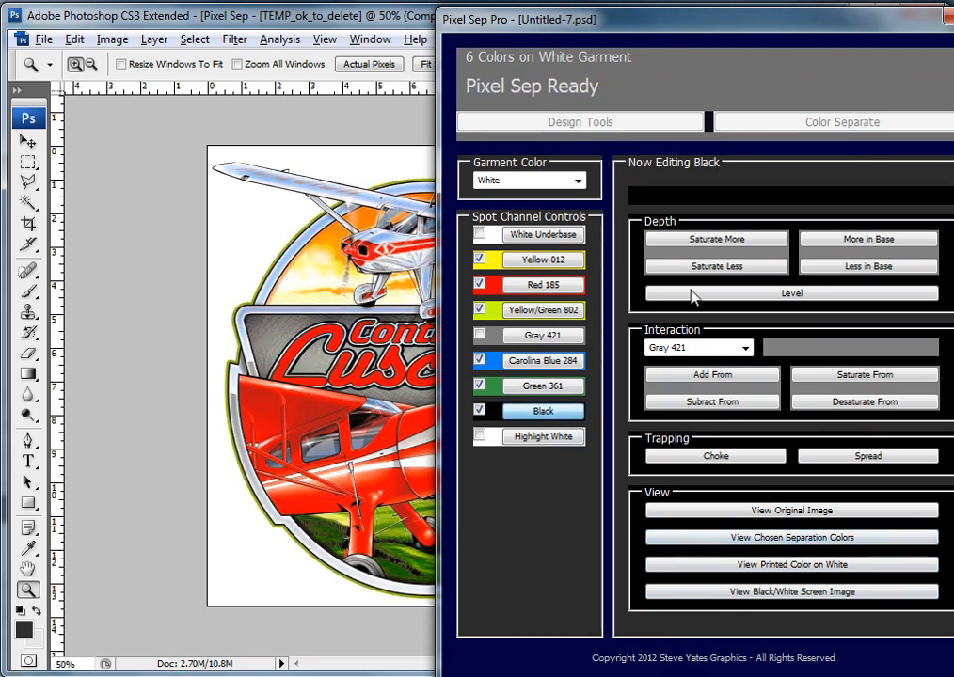
{"action": "left_click", "coordinate": [720, 239]}
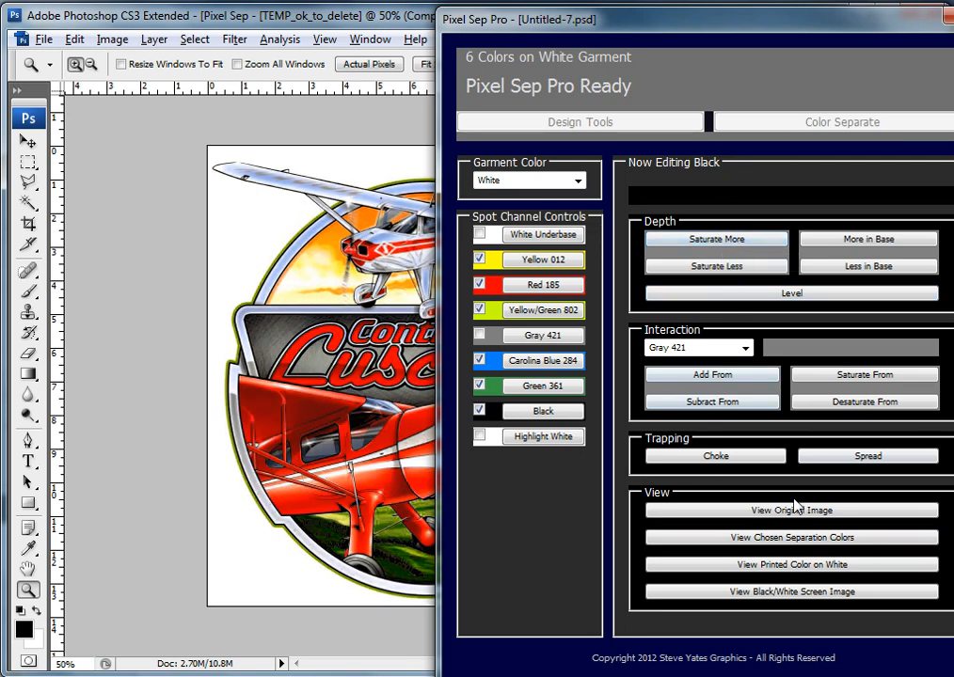
{"action": "left_click", "coordinate": [706, 511]}
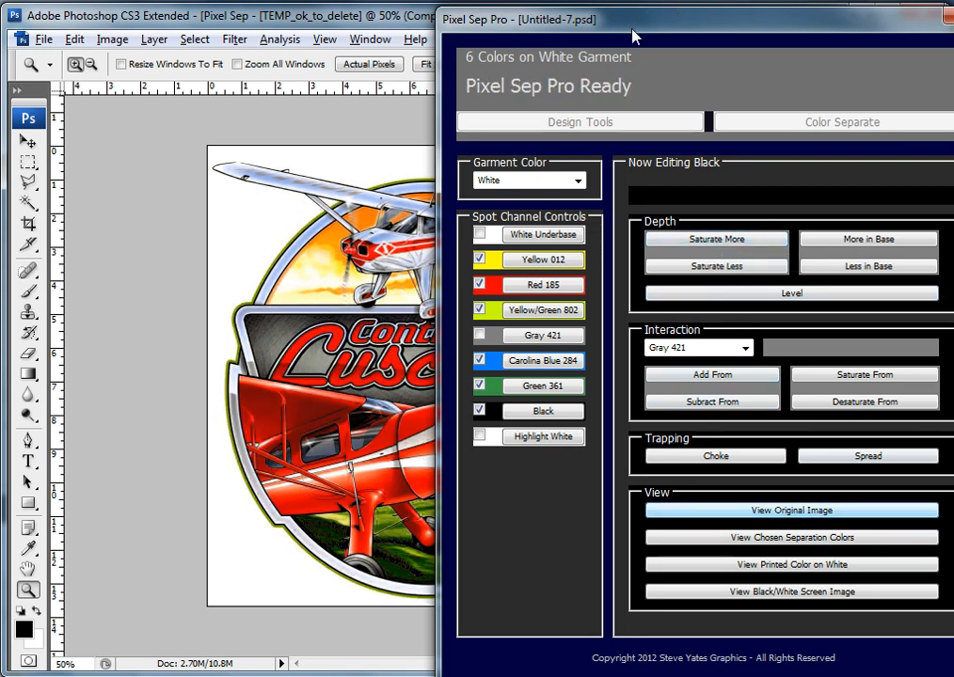
{"action": "mouse_move", "coordinate": [640, 29]}
{"action": "left_mouse_down"}
{"action": "mouse_move", "coordinate": [911, 45]}
{"action": "mouse_move", "coordinate": [647, 17]}
{"action": "left_mouse_up"}
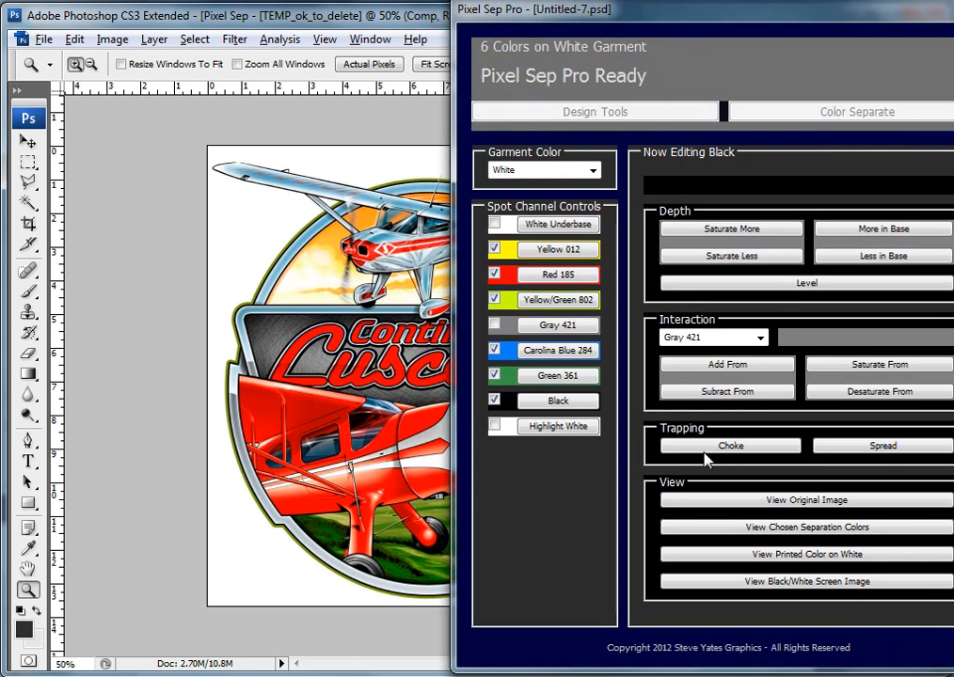
{"action": "left_click", "coordinate": [749, 529]}
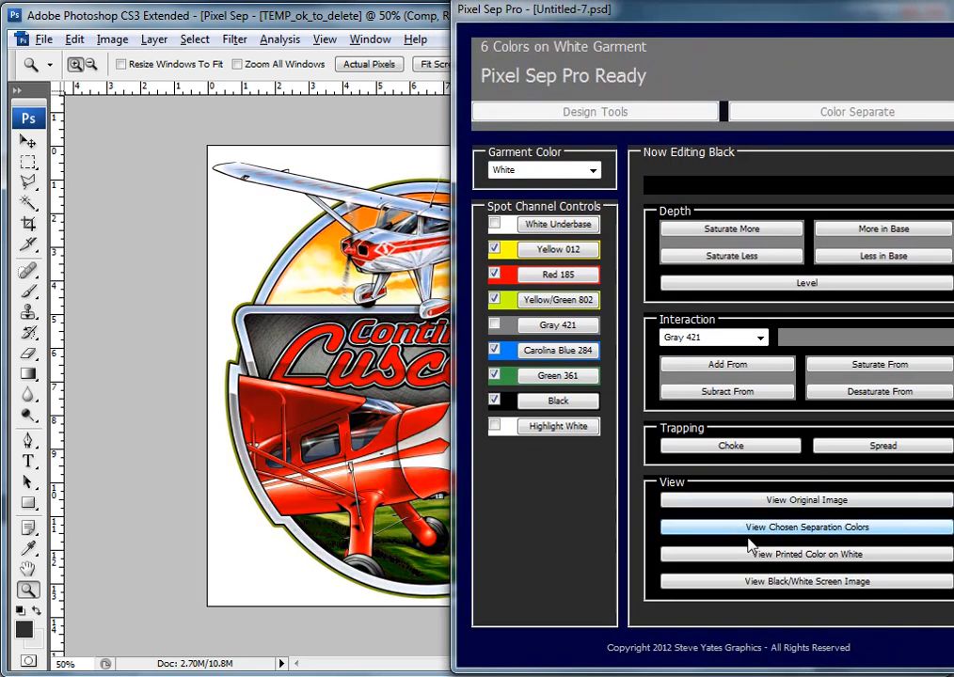
Saturate the Black channel less and view its printed color and black/white screen image
{"action": "left_click", "coordinate": [729, 267]}
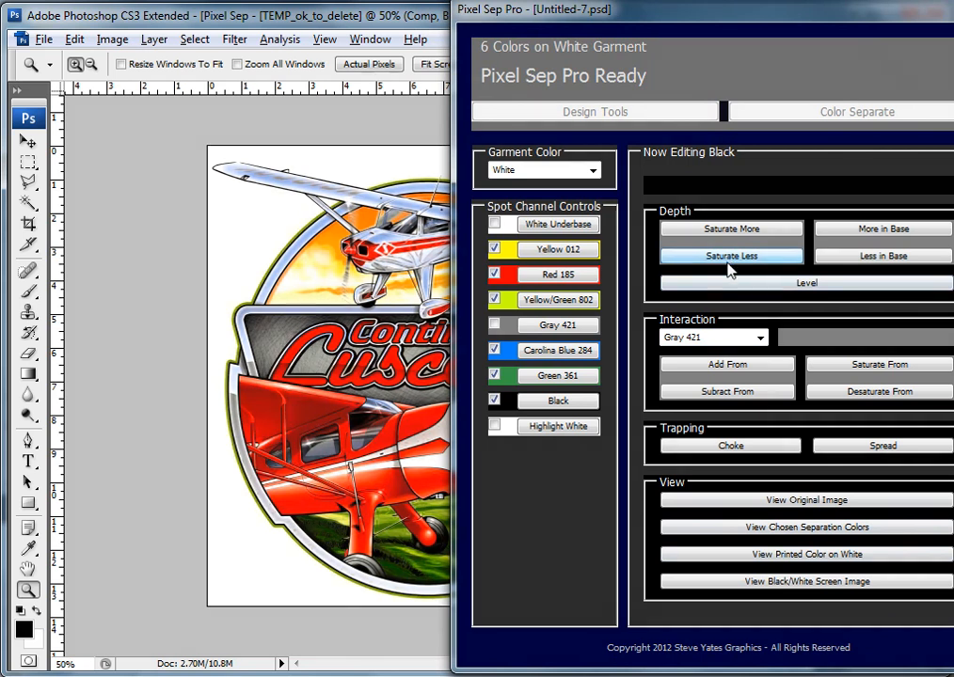
{"action": "left_click", "coordinate": [784, 555]}
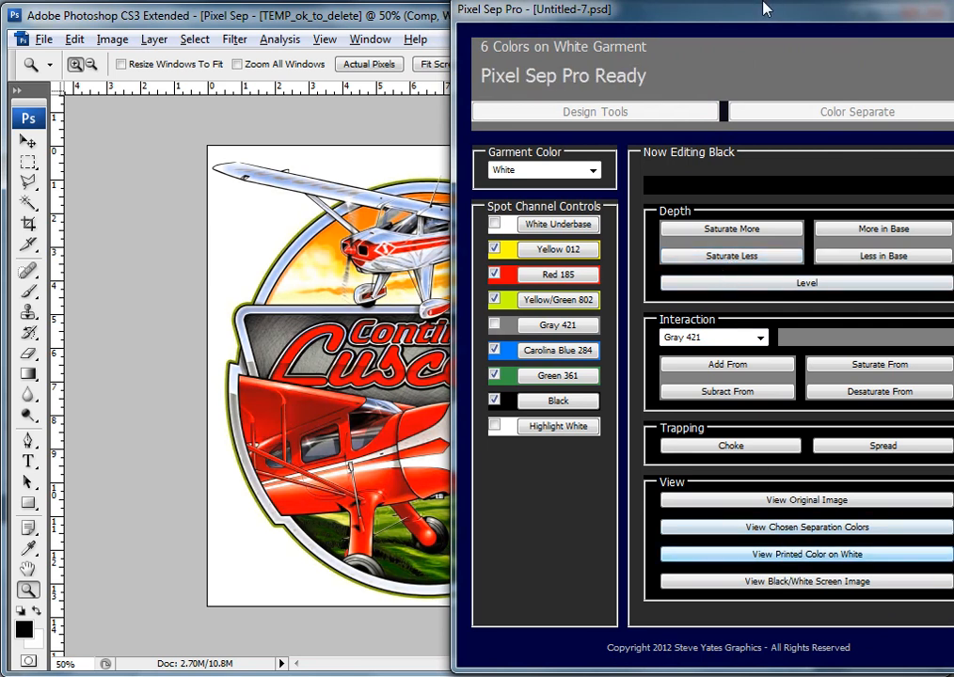
{"action": "left_click_drag", "start_coordinate": [501, 11], "coordinate": [953, 13]}
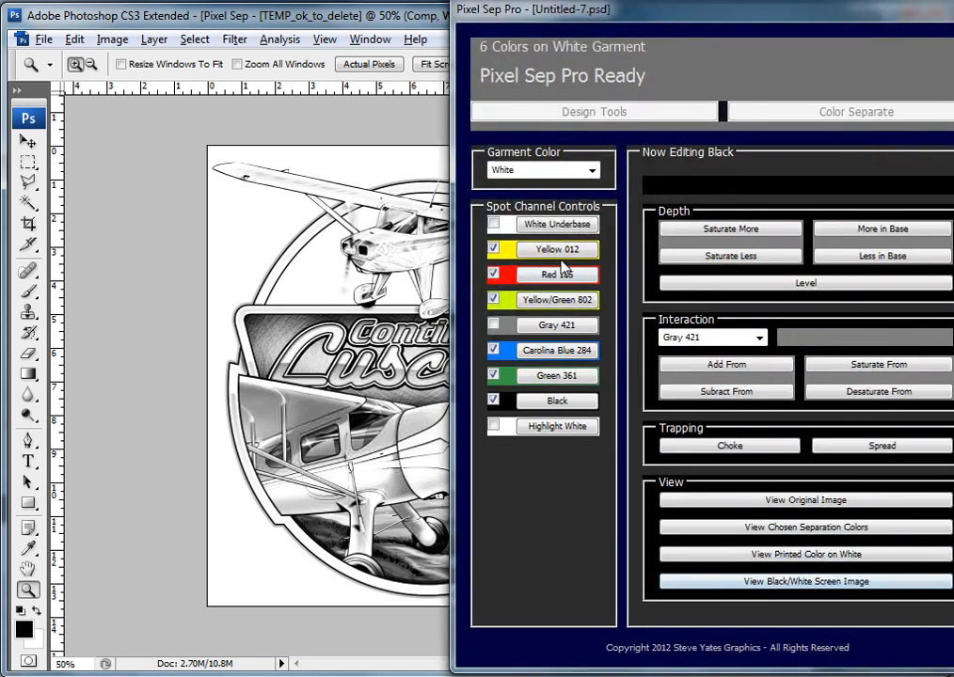
Examine the Yellow 012 channel as printed color on white and as a black/white screen image
{"action": "left_click", "coordinate": [556, 252]}
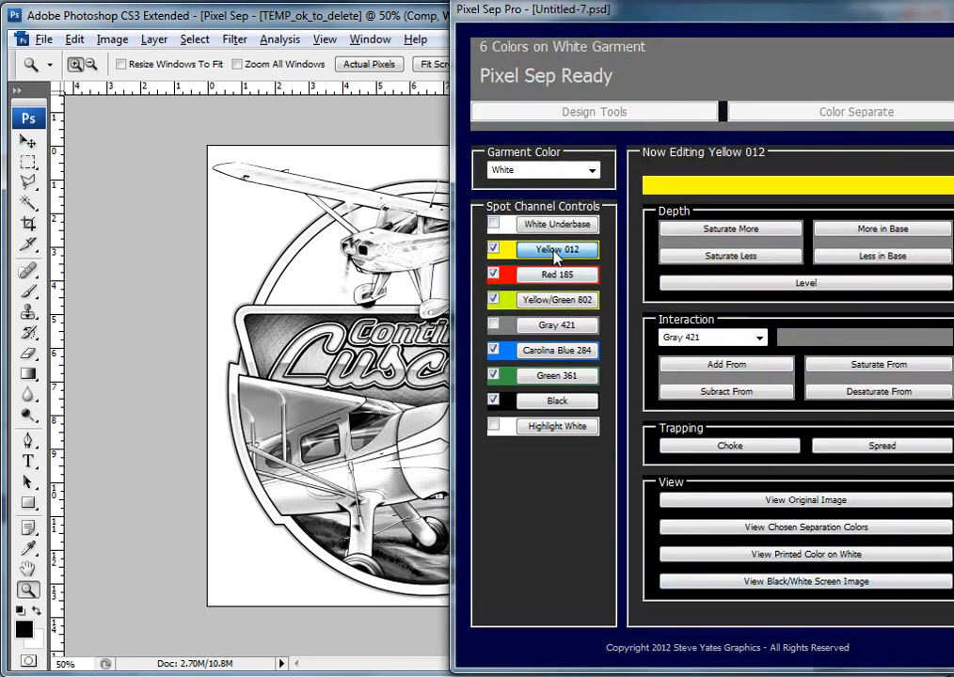
{"action": "left_click", "coordinate": [684, 557]}
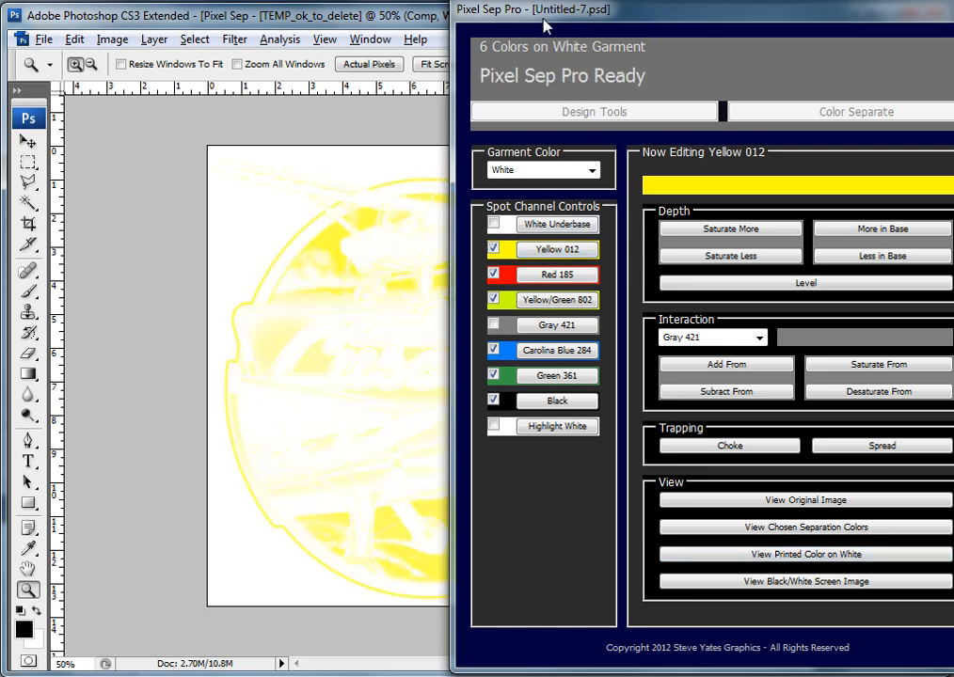
{"action": "left_click_drag", "start_coordinate": [543, 25], "coordinate": [784, 32]}
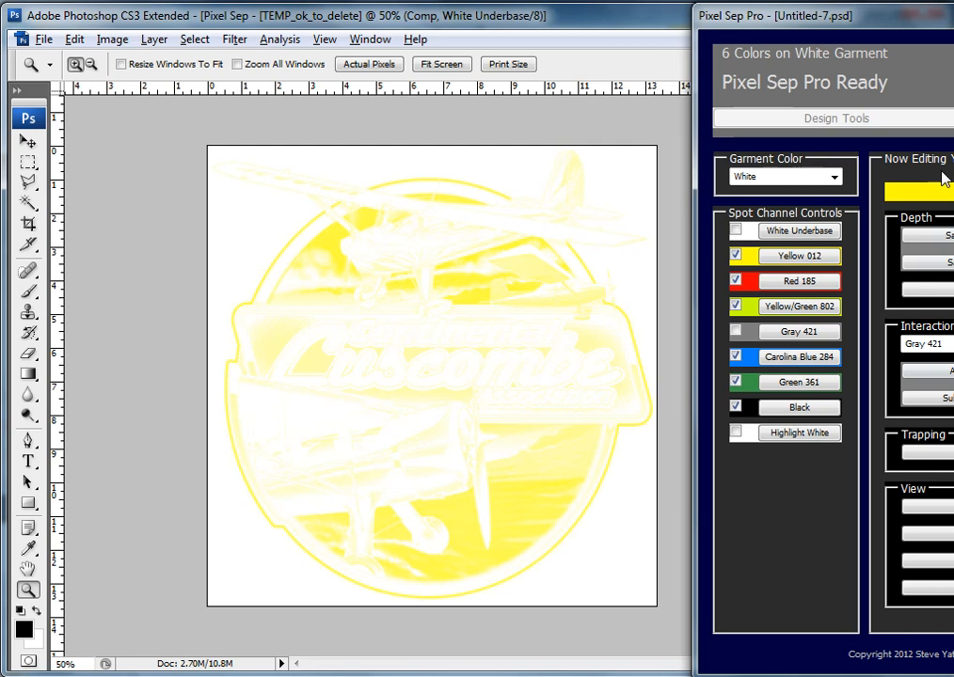
{"action": "left_click_drag", "start_coordinate": [707, 15], "coordinate": [450, 33]}
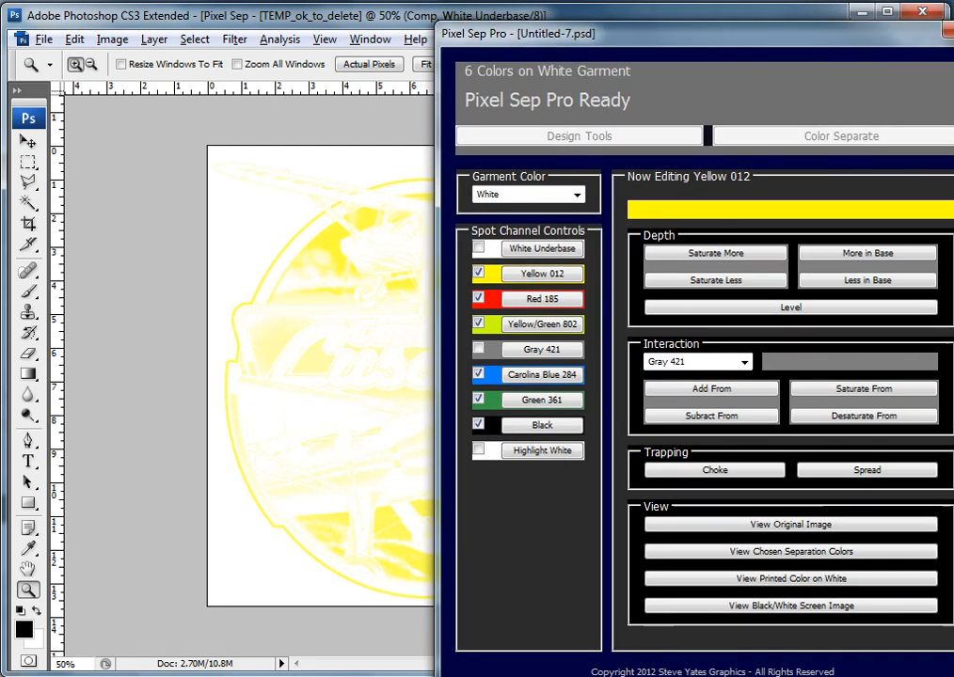
{"action": "left_click", "coordinate": [795, 613]}
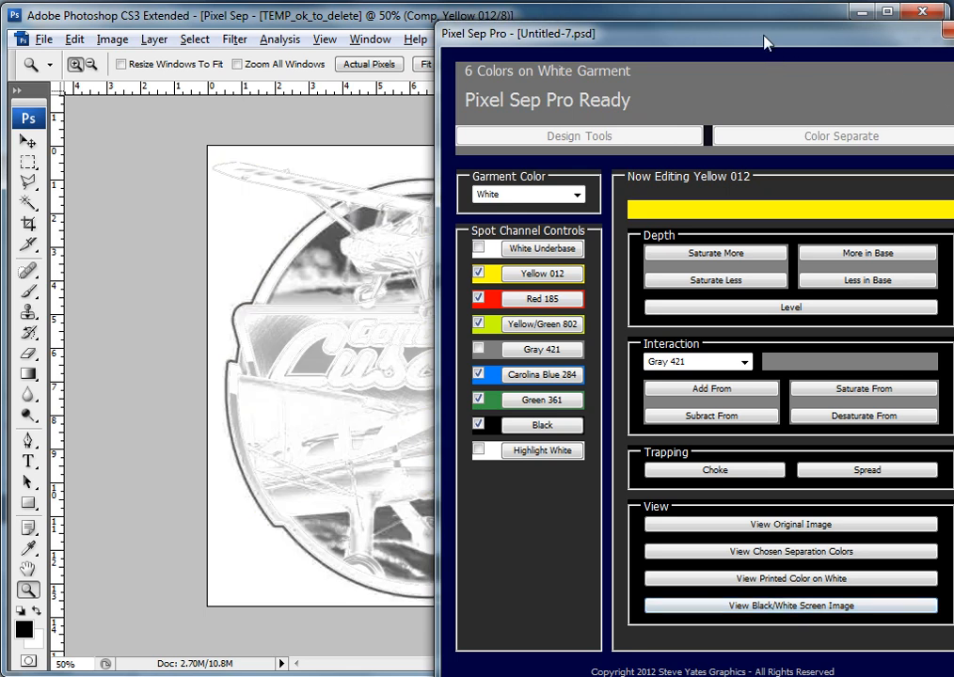
{"action": "left_click_drag", "start_coordinate": [765, 42], "coordinate": [952, 41]}
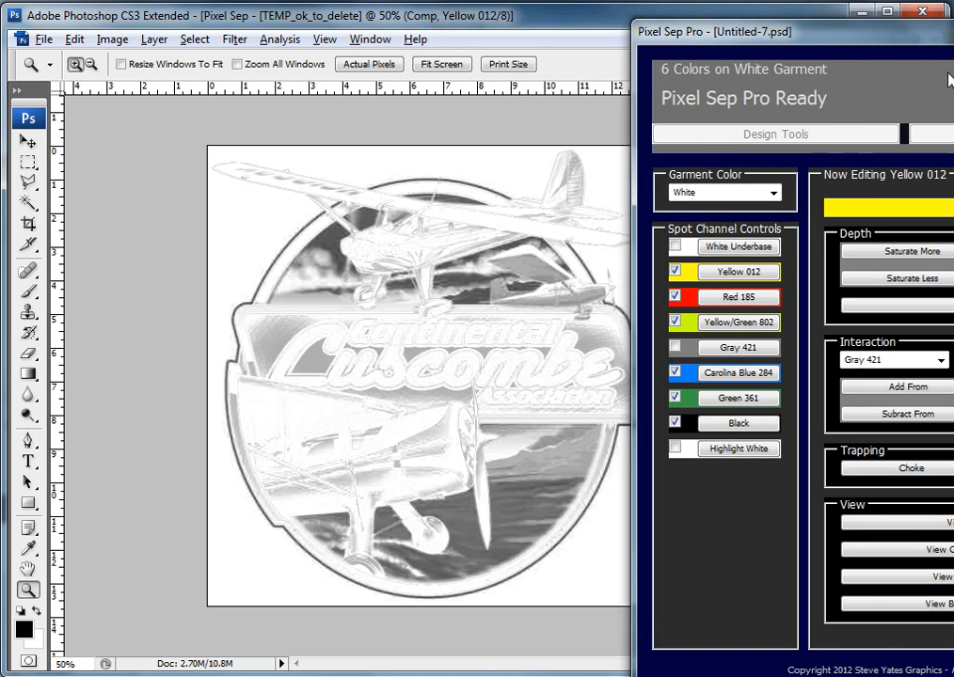
{"action": "left_click_drag", "start_coordinate": [809, 31], "coordinate": [490, 10]}
View the chosen separation colors together and remove the Green 361 screen from the separation
{"action": "left_click", "coordinate": [648, 529]}
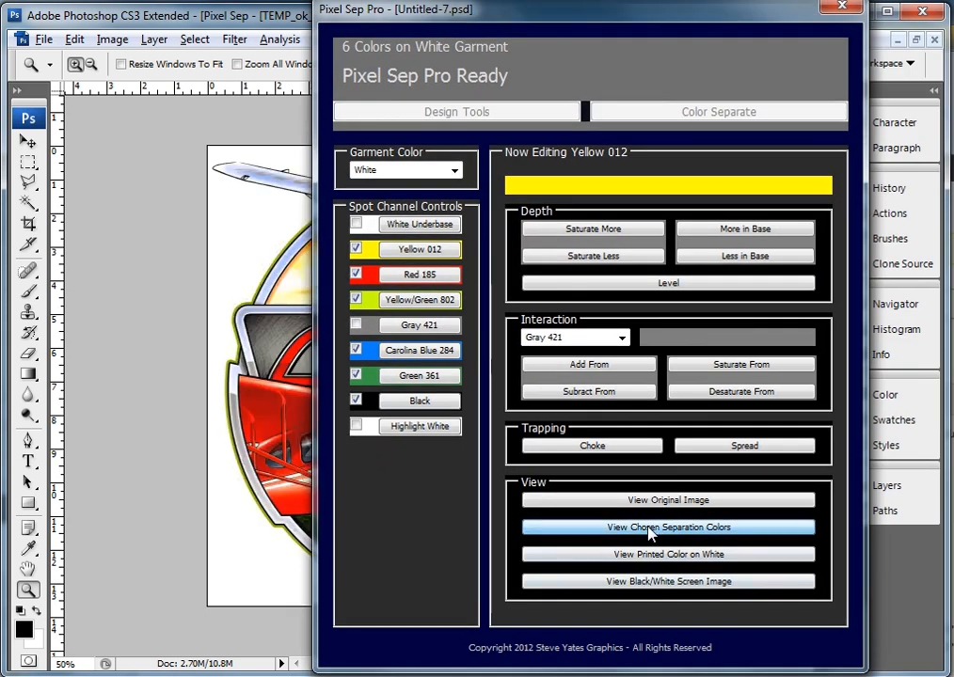
{"action": "left_click_drag", "start_coordinate": [539, 21], "coordinate": [934, 33]}
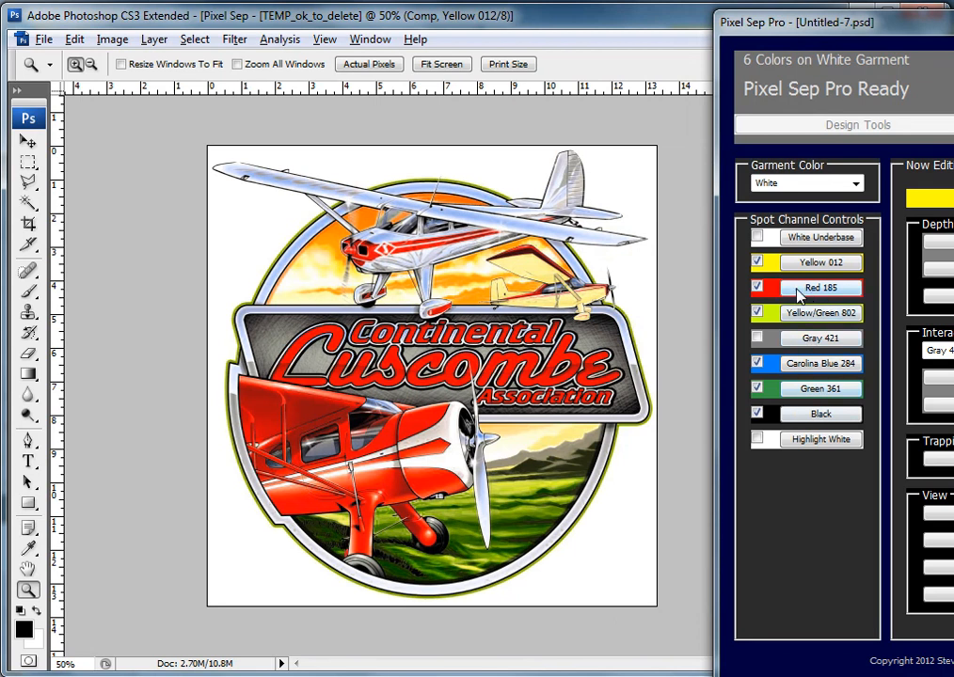
{"action": "left_click", "coordinate": [757, 388]}
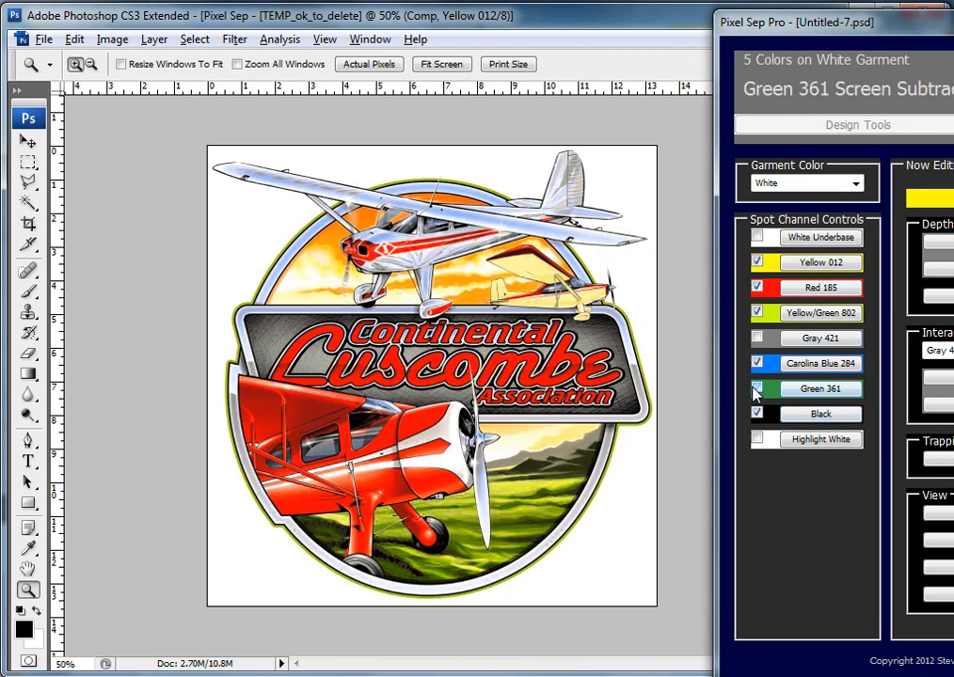
{"action": "left_click", "coordinate": [757, 389]}
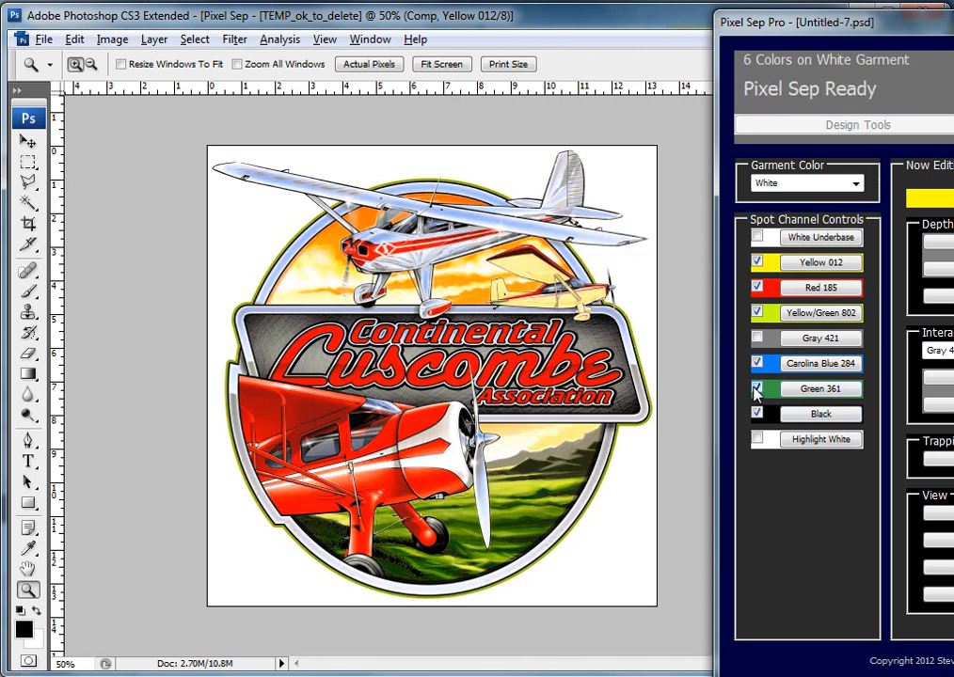
{"action": "left_click", "coordinate": [757, 389]}
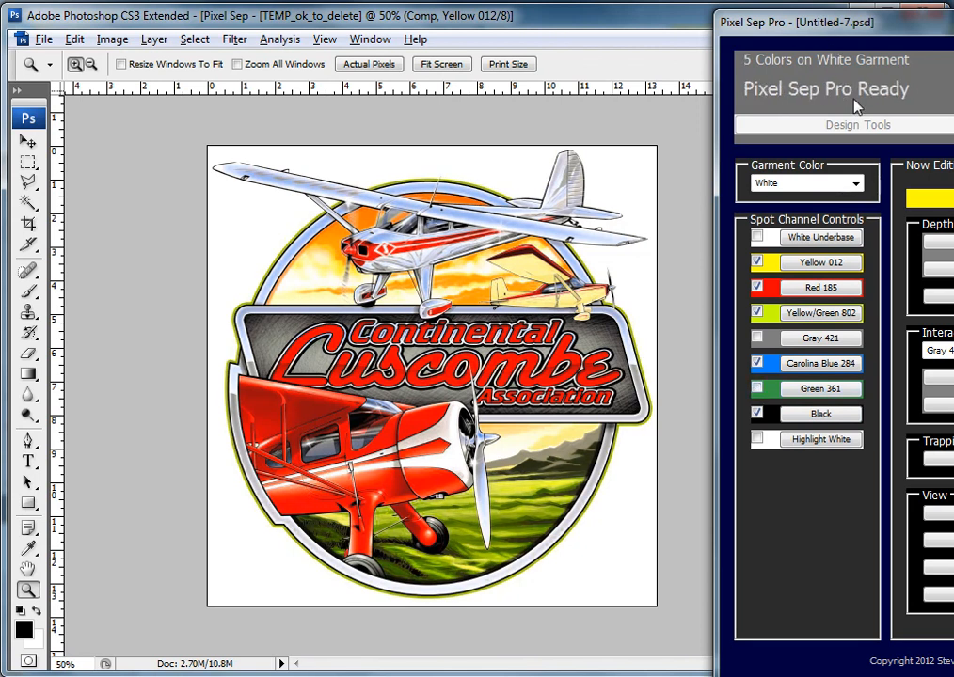
Remove the Yellow/Green 802, Carolina Blue 284, and Red 185 screens, keeping only Yellow 012 and Black
{"action": "left_click", "coordinate": [758, 312]}
{"action": "left_click", "coordinate": [758, 311]}
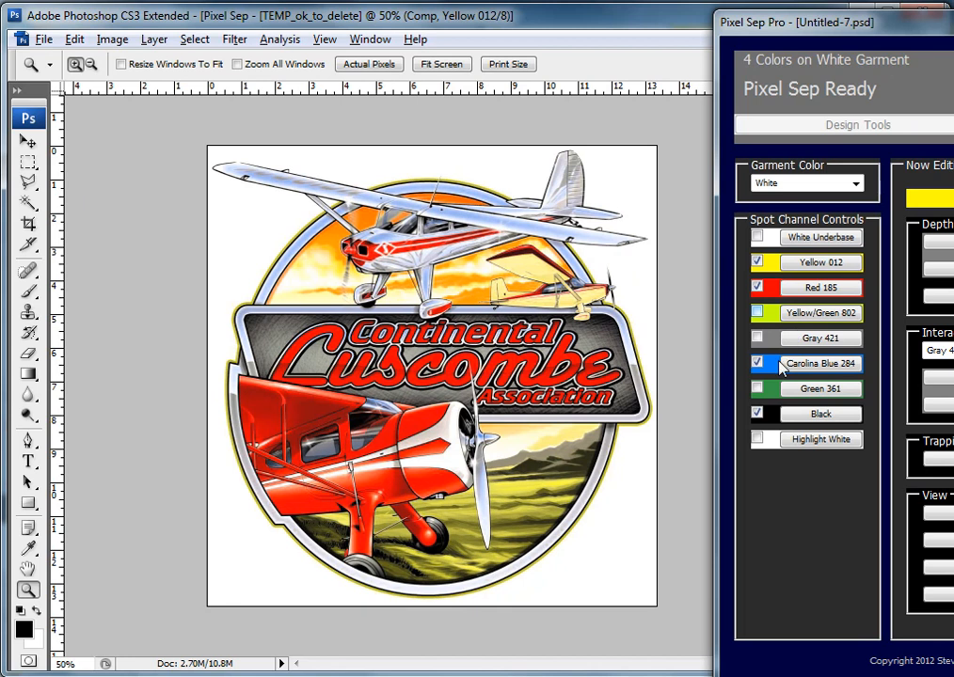
{"action": "left_click", "coordinate": [757, 362]}
{"action": "left_click", "coordinate": [758, 288]}
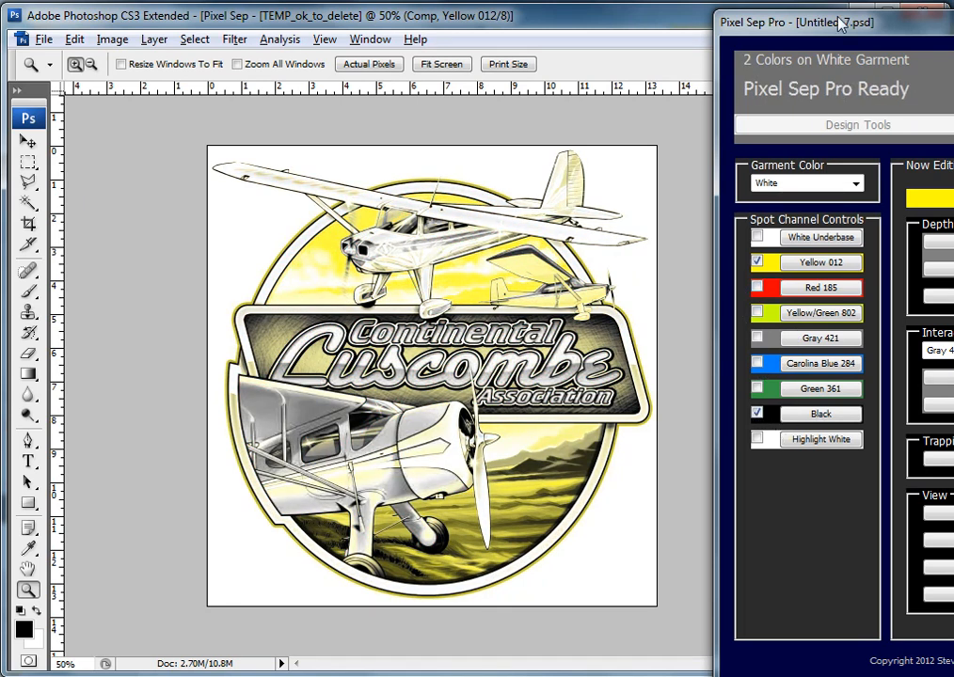
{"action": "left_click_drag", "start_coordinate": [846, 22], "coordinate": [359, 24]}
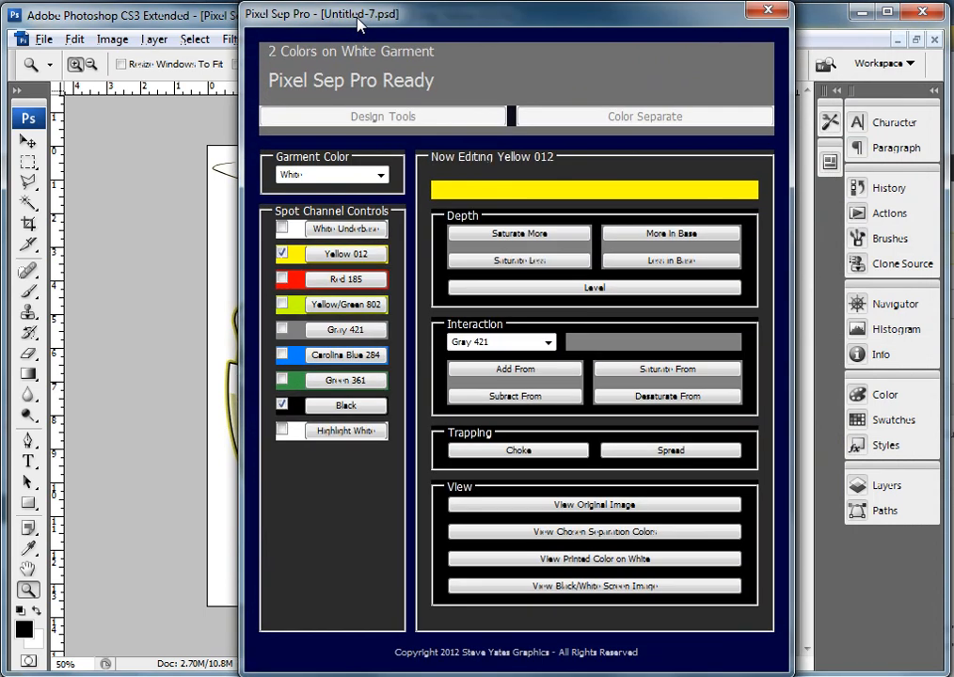